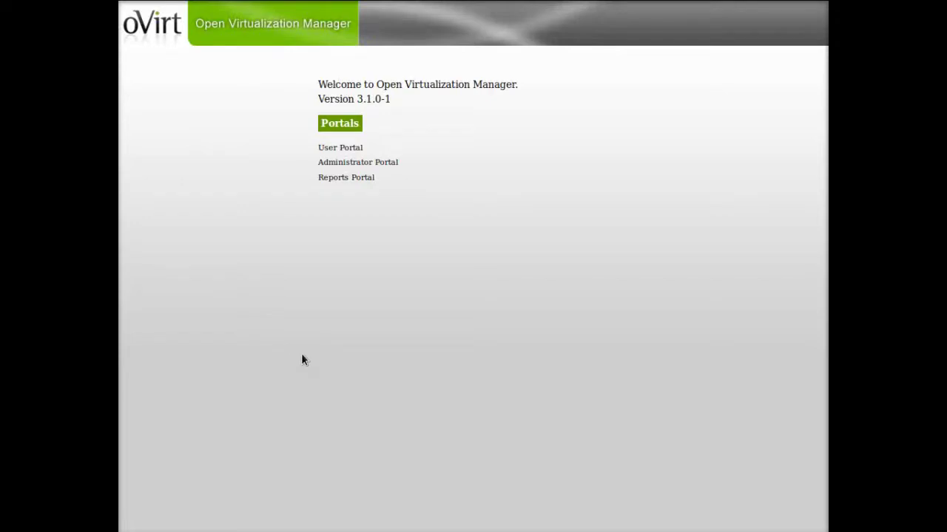
# Open the Administrator Portal from the oVirt welcome page
pyautogui.click(382, 163)
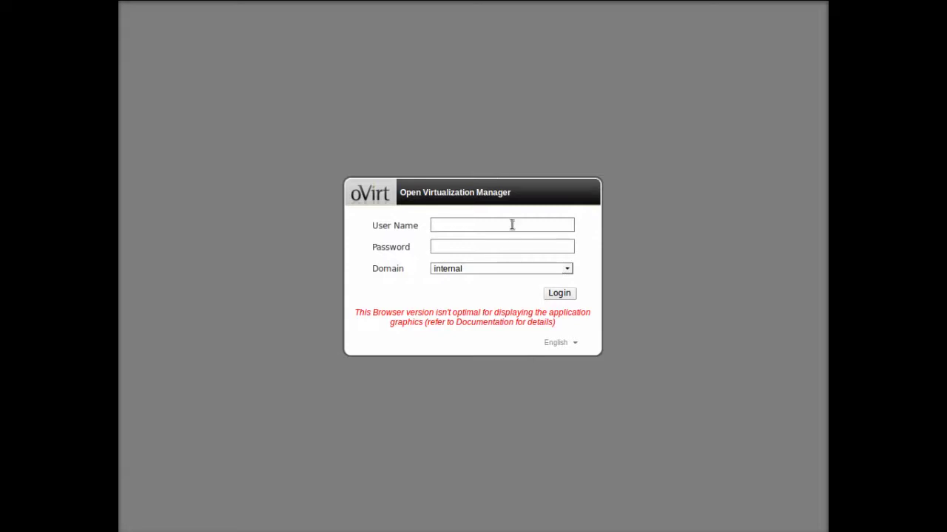
# Log in to the Administrator Portal as admin, widen the VM list, and start a new server VM
pyautogui.write('admin')
pyautogui.press('Tab')
pyautogui.write('12345678')
pyautogui.press('Return')
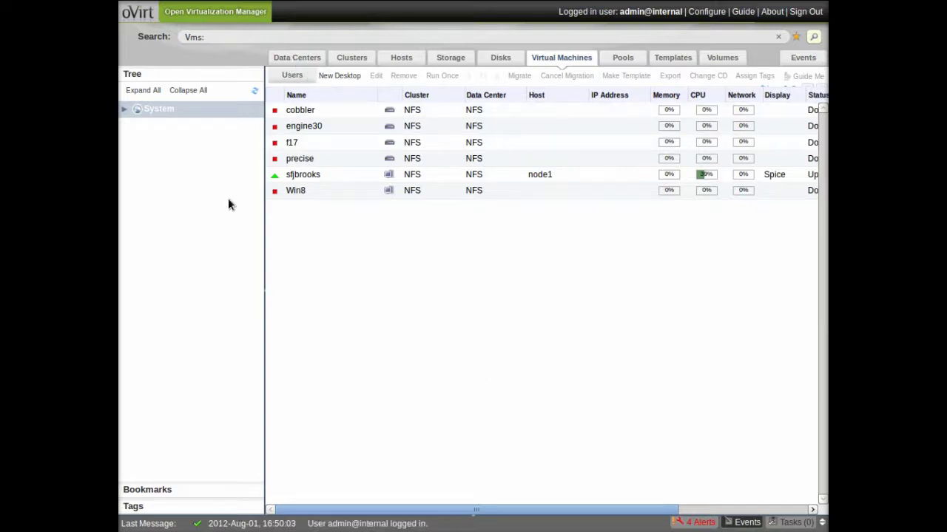
pyautogui.moveTo(267, 214); pyautogui.dragTo(221, 216)
pyautogui.click(245, 76)
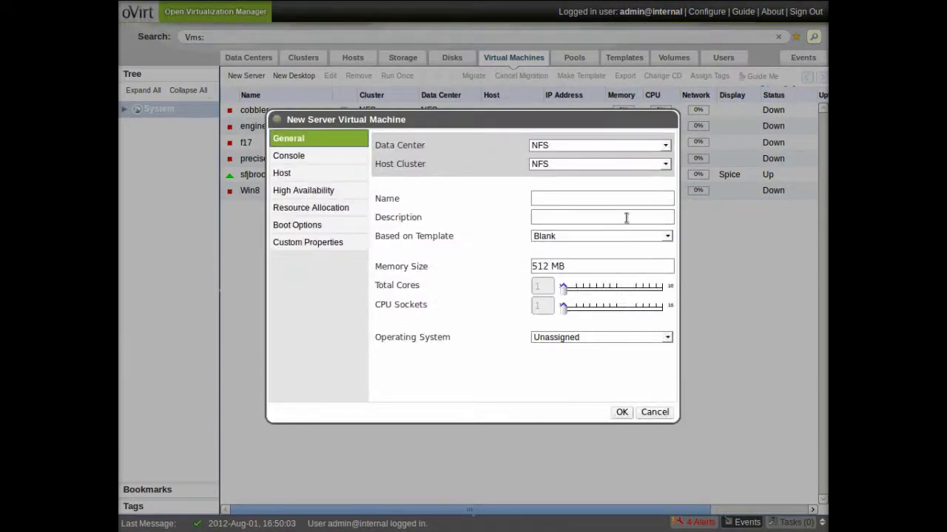
# Name the new VM 'blog' and set its operating system to Other Linux, reviewing the other settings sections
pyautogui.write('blog')
pyautogui.click(539, 337)
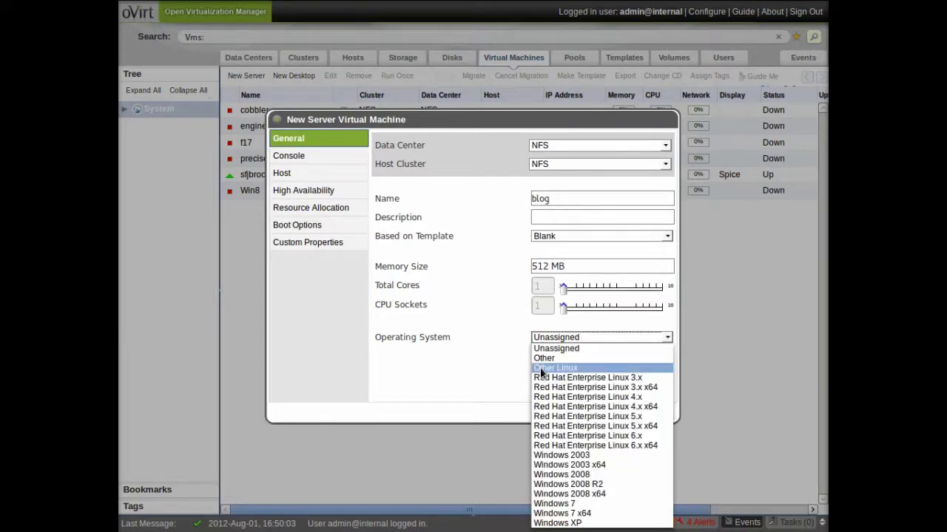
pyautogui.click(540, 369)
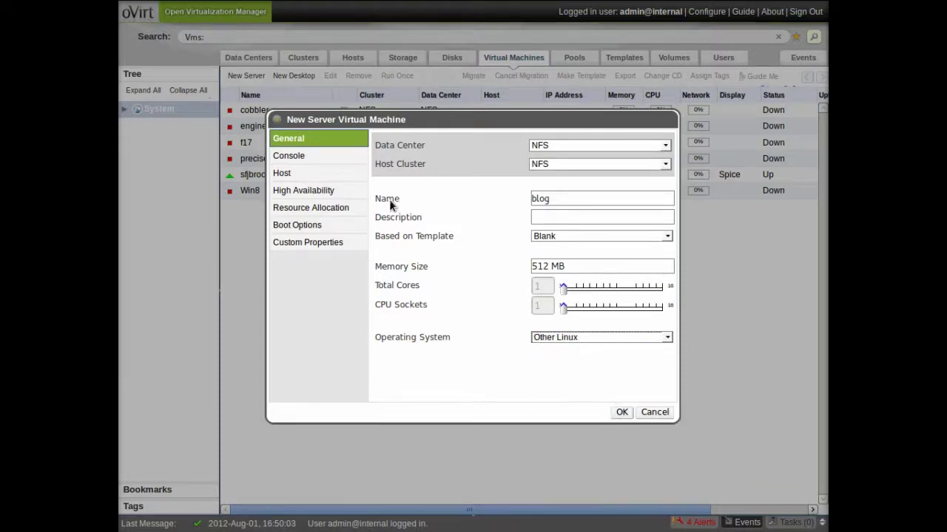
pyautogui.click(336, 164)
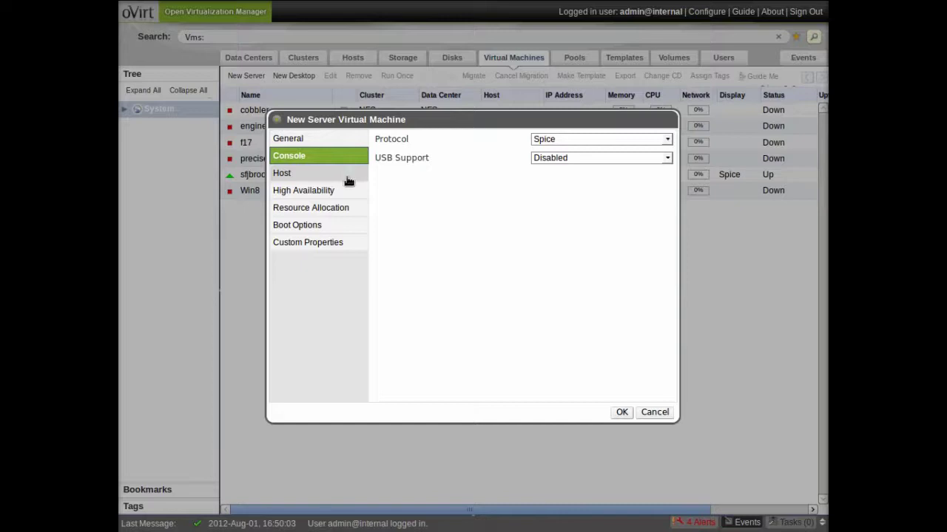
pyautogui.click(348, 178)
pyautogui.click(346, 193)
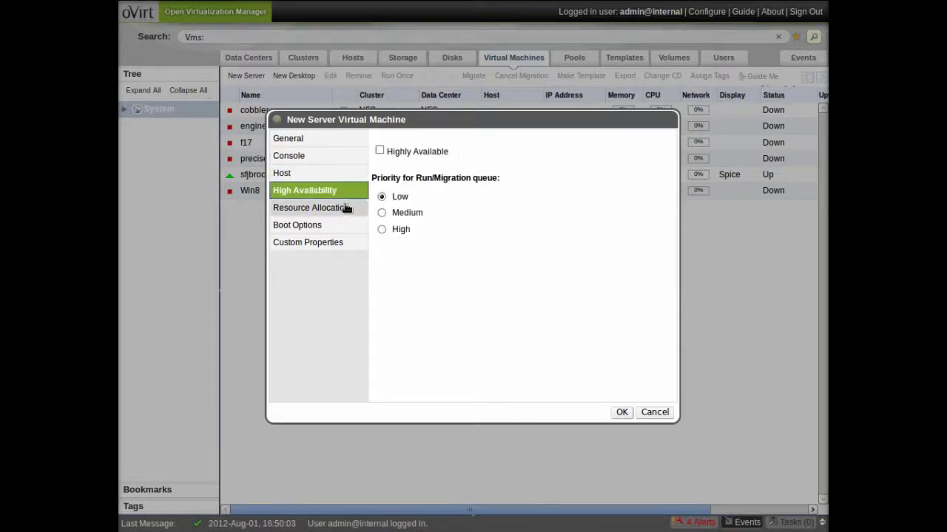
pyautogui.click(352, 211)
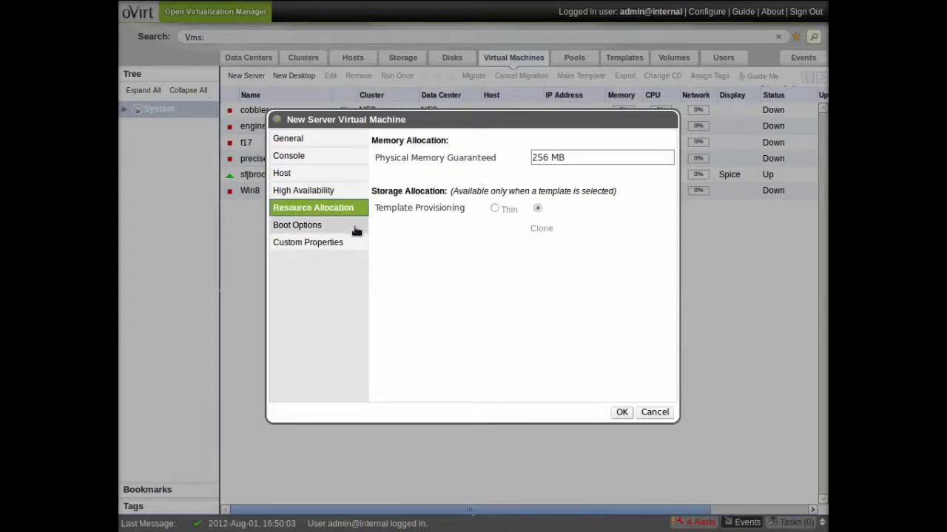
pyautogui.click(356, 227)
pyautogui.click(338, 139)
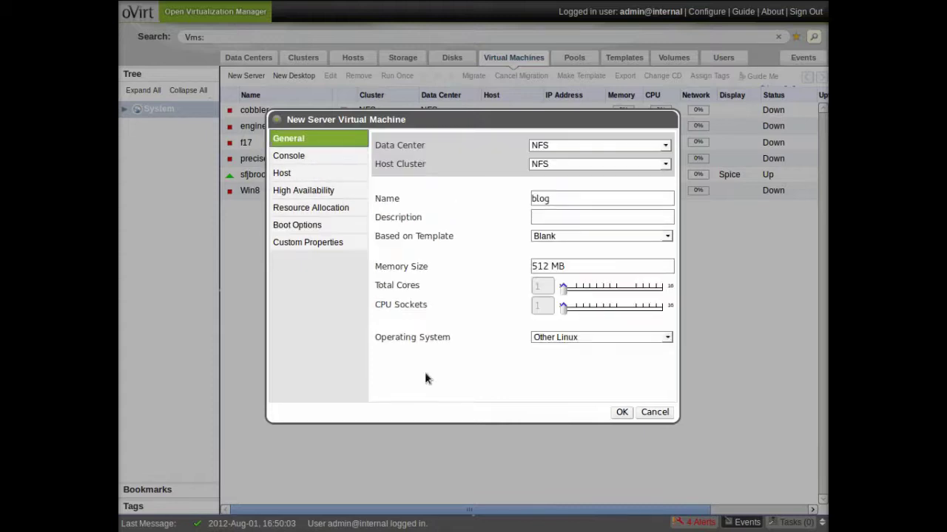
# Raise Total Cores from 1 to 2 and create the blog VM
pyautogui.click(565, 289)
pyautogui.moveTo(565, 290); pyautogui.dragTo(570, 290)
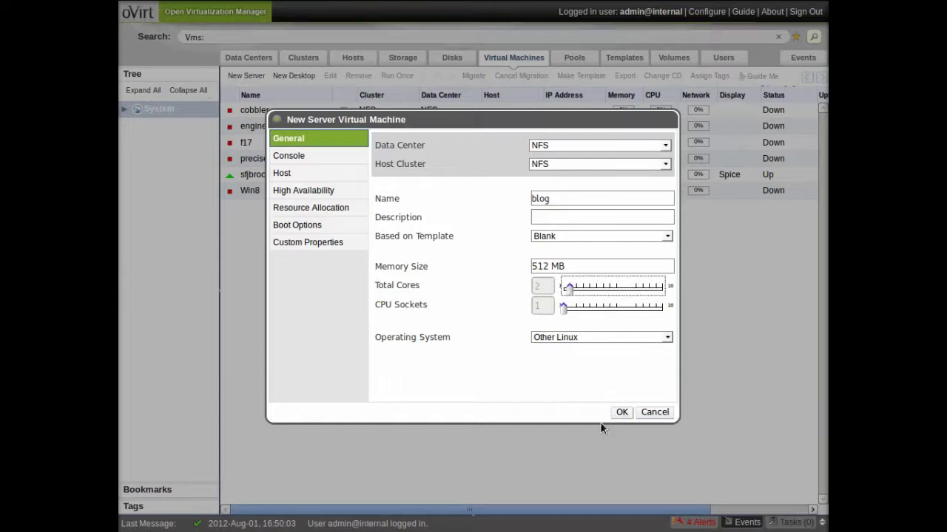
pyautogui.click(618, 415)
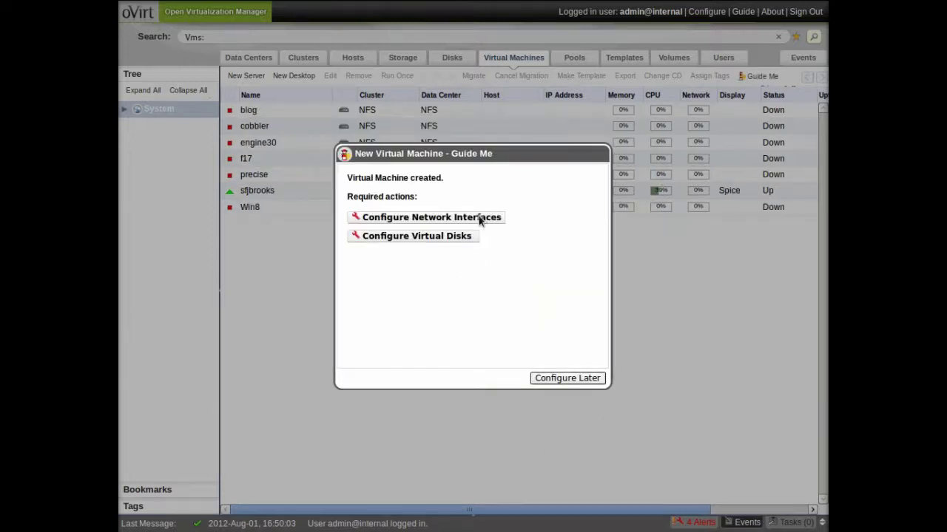
# Add network interface nic1 on ovirtmgmt with Red Hat VirtIO type to the blog VM
pyautogui.click(479, 218)
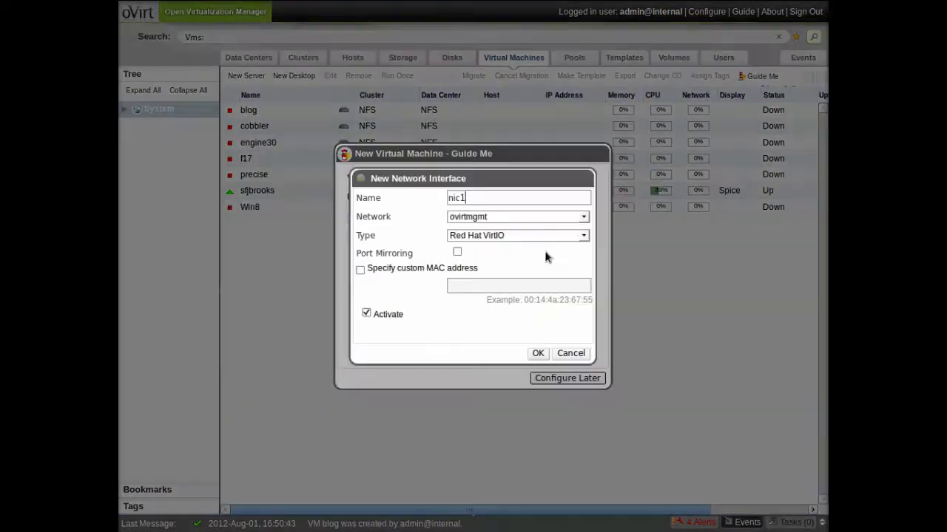
pyautogui.click(583, 216)
pyautogui.click(582, 216)
pyautogui.click(582, 236)
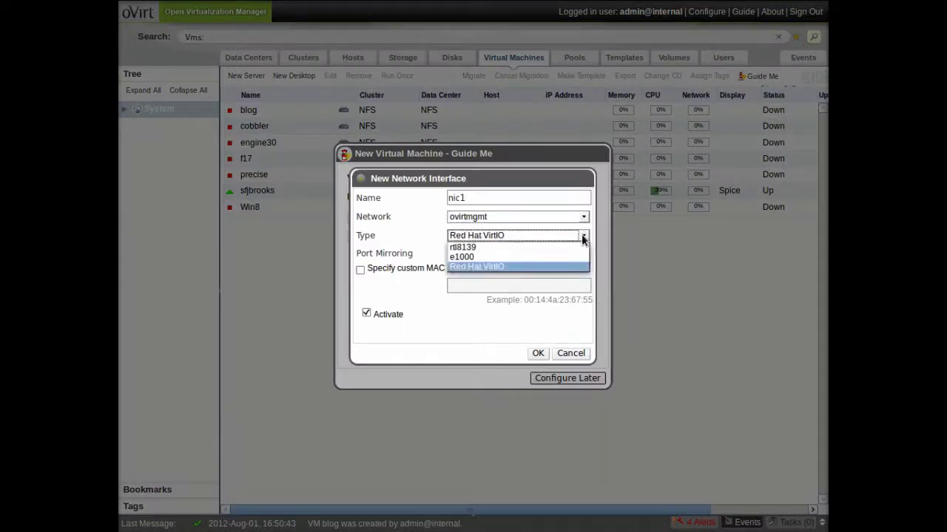
pyautogui.click(582, 238)
pyautogui.click(538, 355)
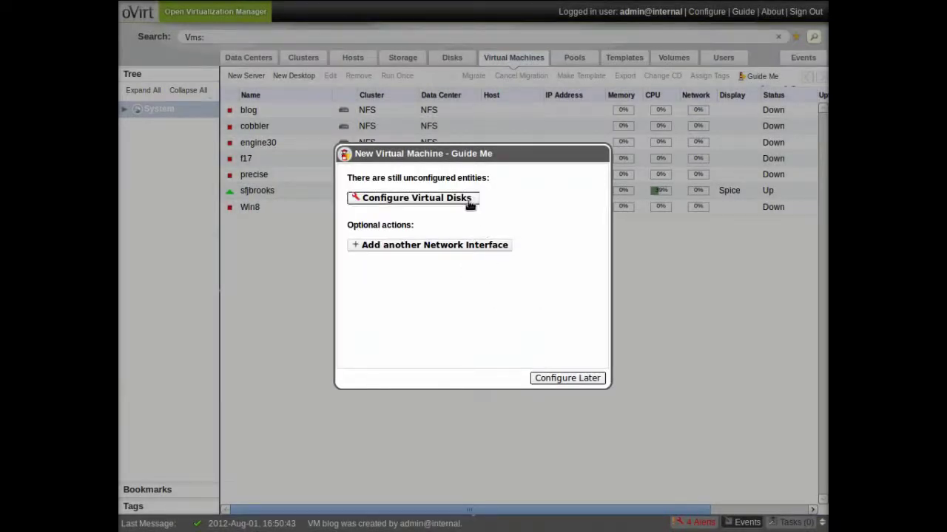
pyautogui.click(470, 202)
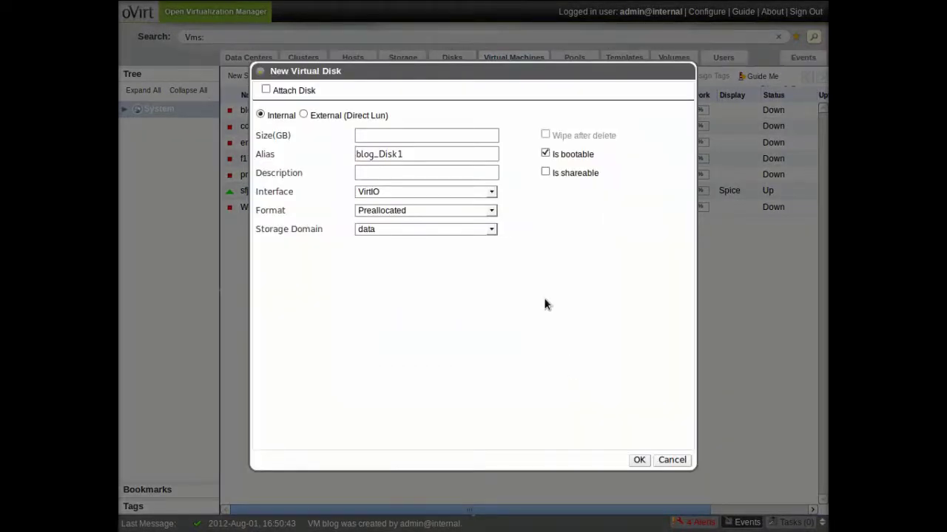
# Enter a 10 GB disk size, briefly checking the Direct LUN and existing-disk options
pyautogui.write('10')
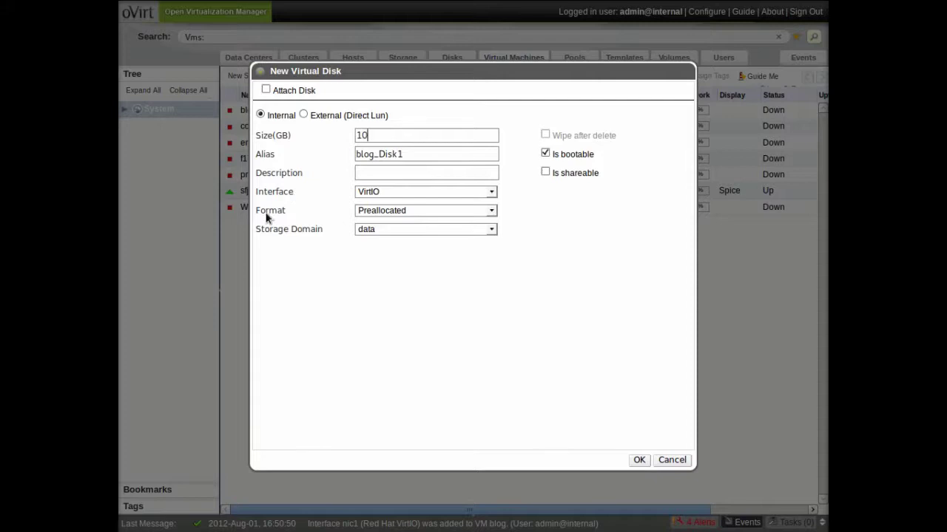
pyautogui.click(303, 115)
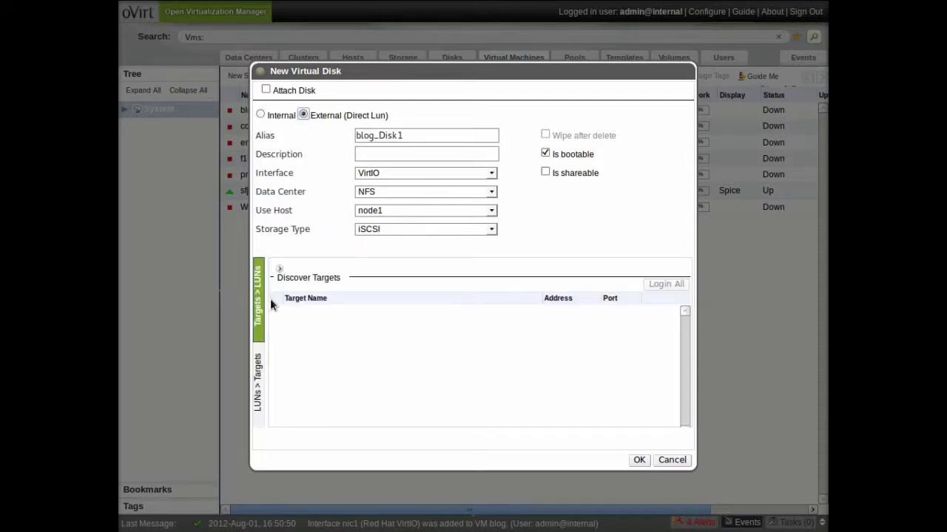
pyautogui.click(258, 381)
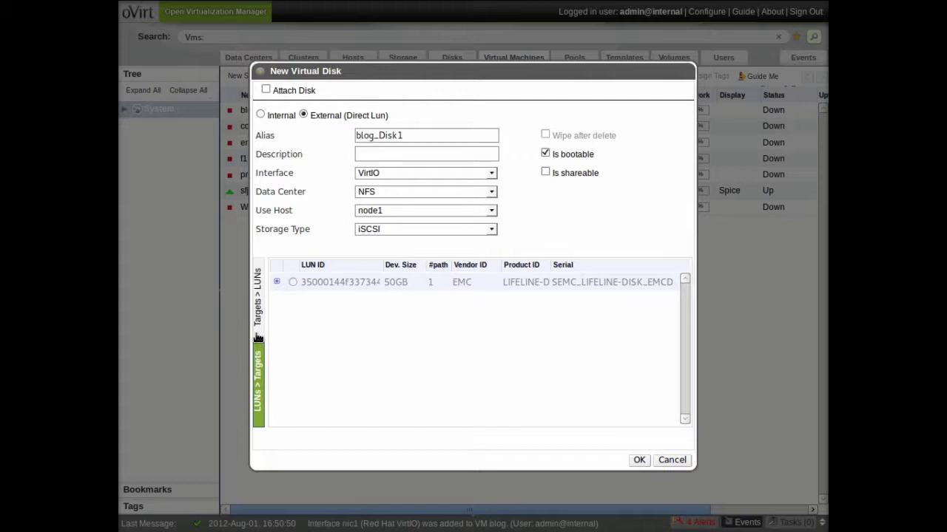
pyautogui.click(266, 90)
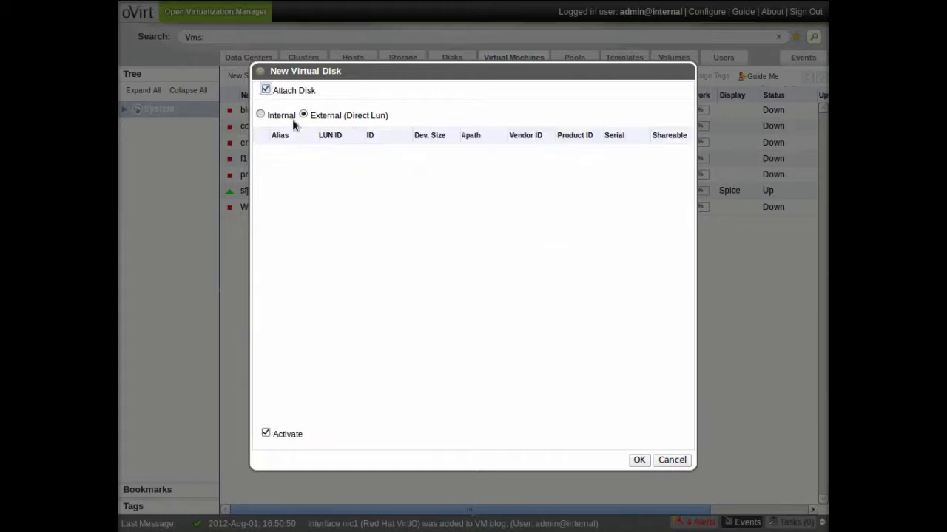
pyautogui.click(268, 118)
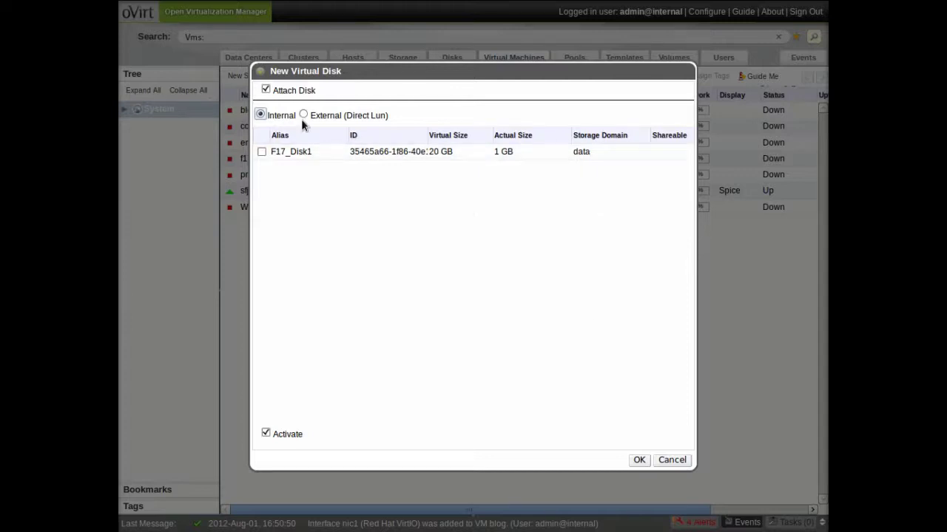
pyautogui.click(265, 90)
pyautogui.click(266, 90)
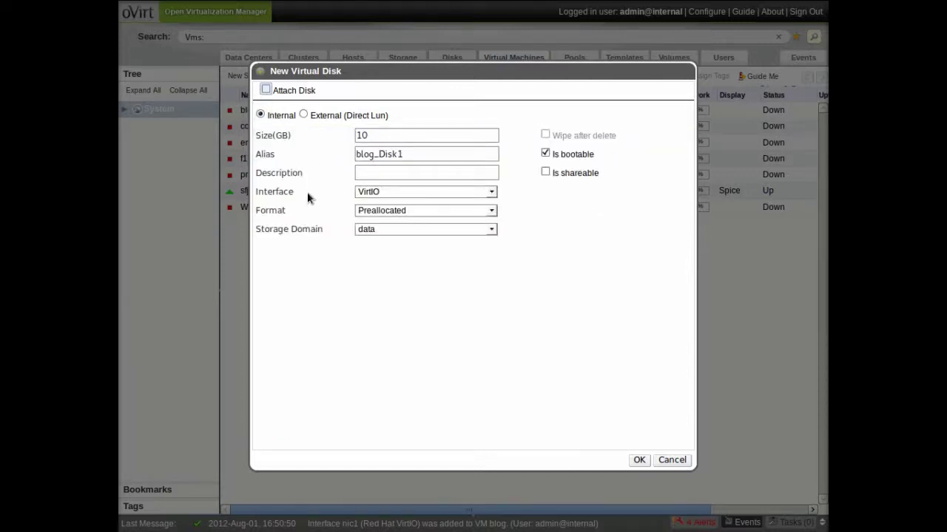
# Make the disk thin provisioned on storage domain data1 and create it
pyautogui.click(491, 210)
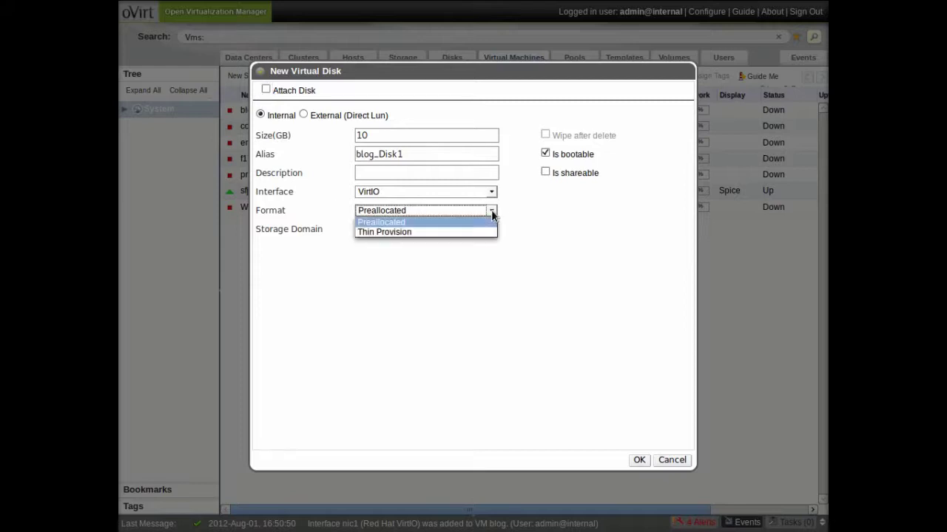
pyautogui.click(493, 232)
pyautogui.click(492, 229)
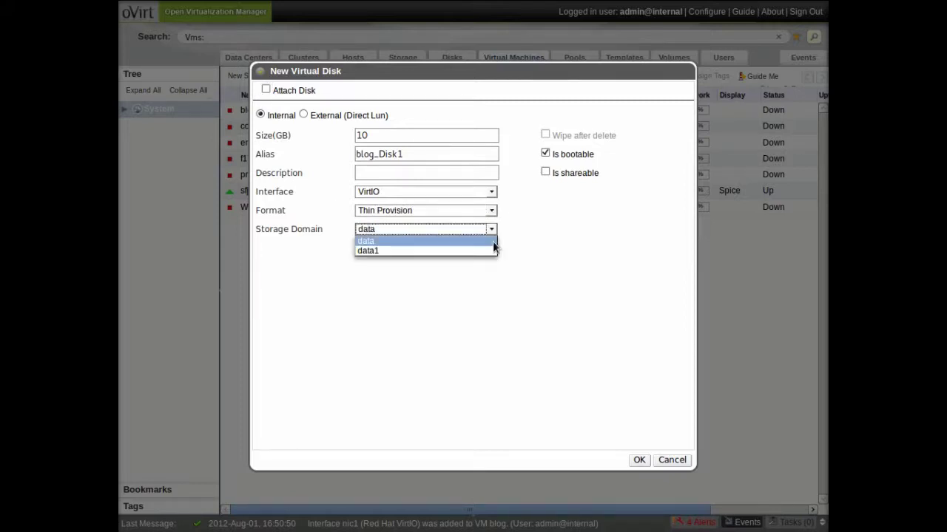
pyautogui.click(490, 254)
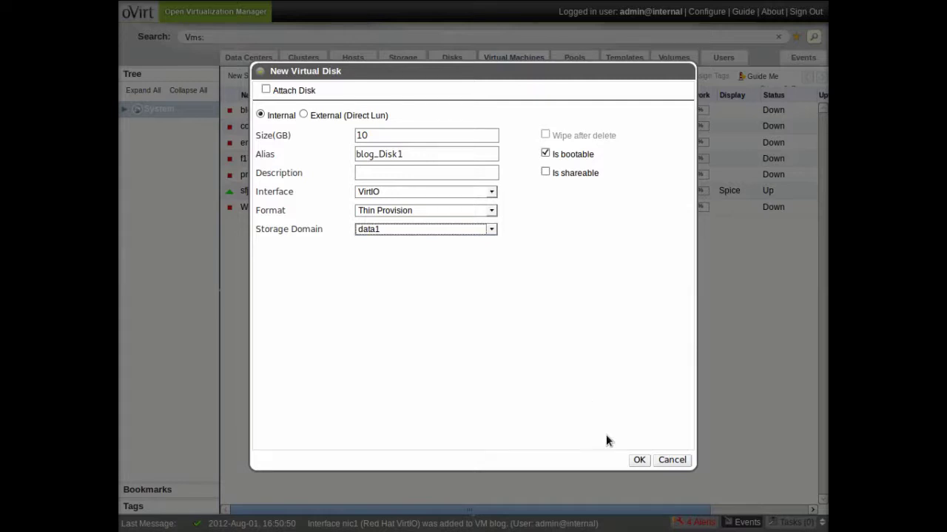
pyautogui.click(639, 460)
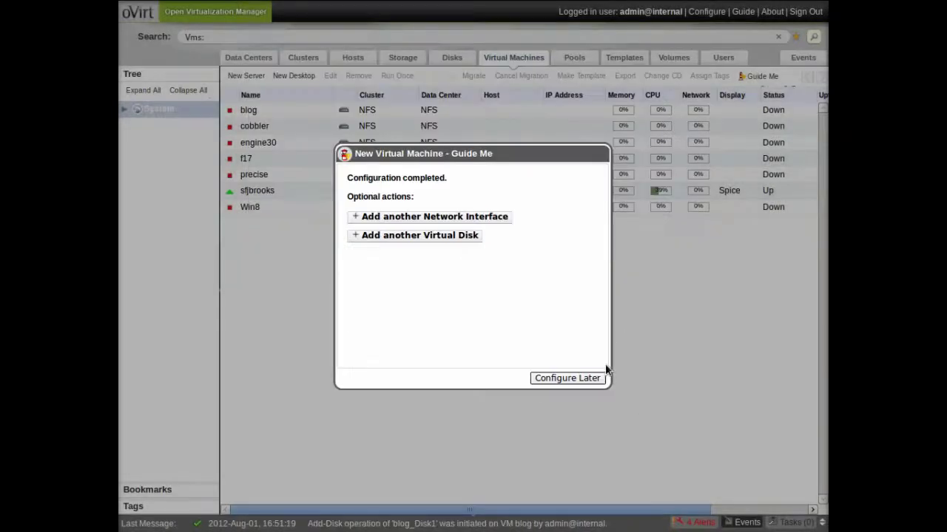
# Close the guide and check the iso storage domain's Images list for the turnkey-wordpress ISO
pyautogui.click(595, 377)
pyautogui.click(307, 111)
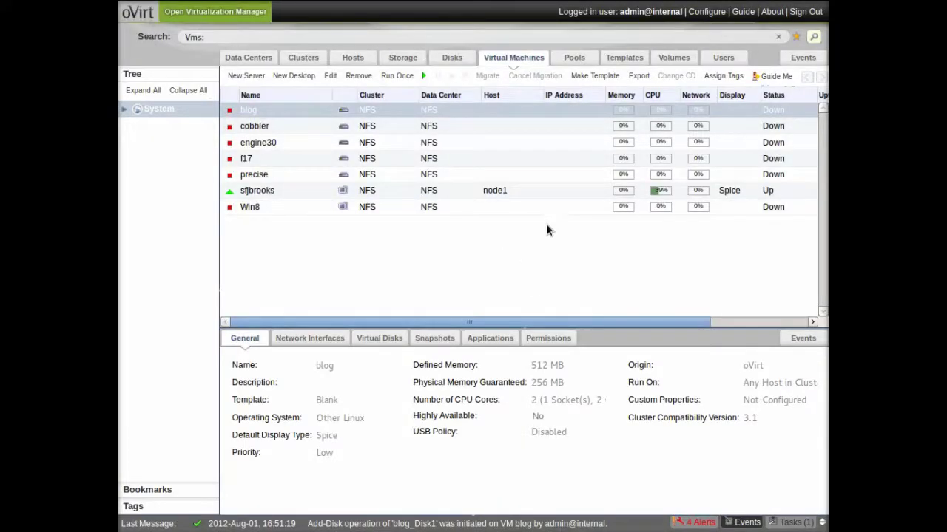
pyautogui.click(402, 58)
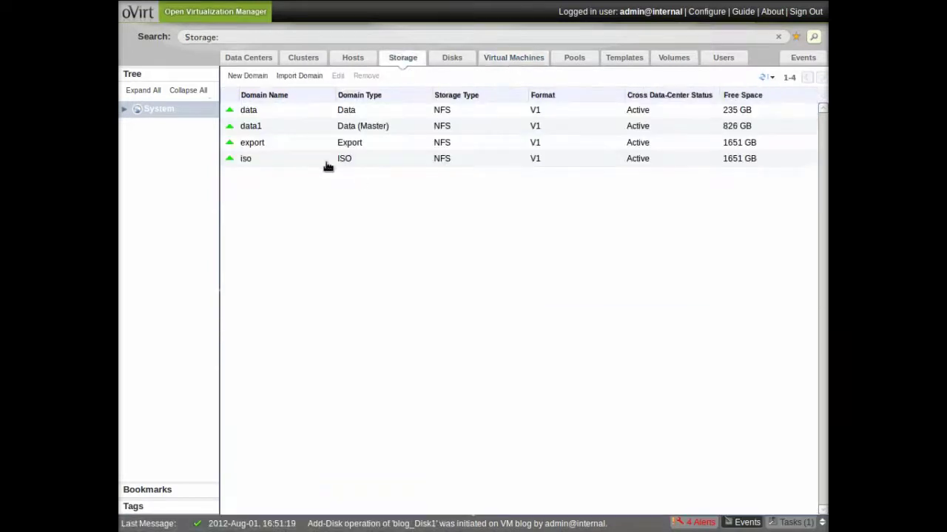
pyautogui.click(327, 164)
pyautogui.click(363, 343)
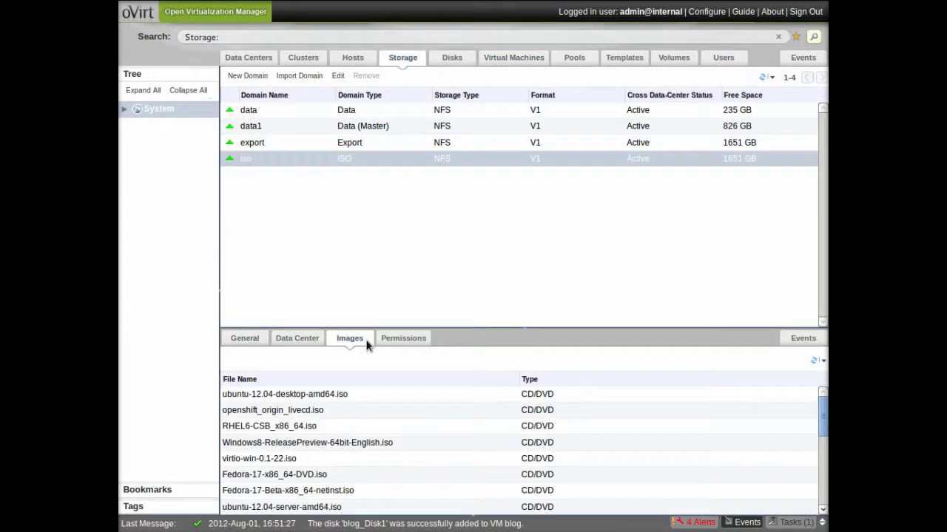
pyautogui.moveTo(592, 328); pyautogui.dragTo(594, 230)
pyautogui.scroll(-2, 644, 366)
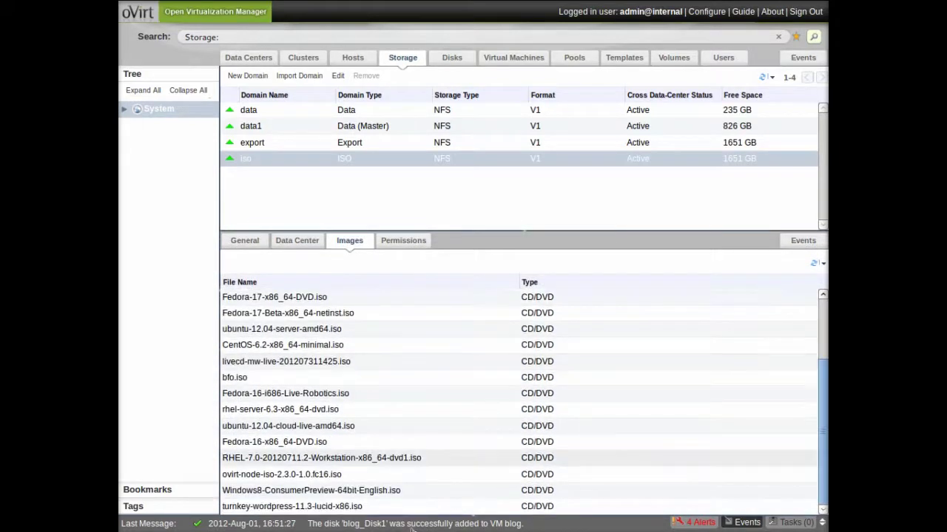
pyautogui.click(412, 506)
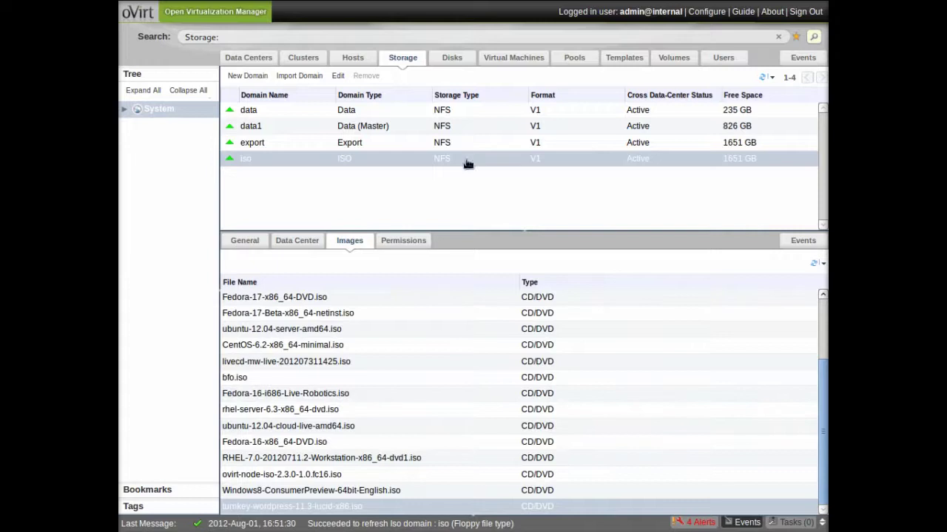
# Select blog in the VM list and open its Run Once boot options
pyautogui.click(508, 60)
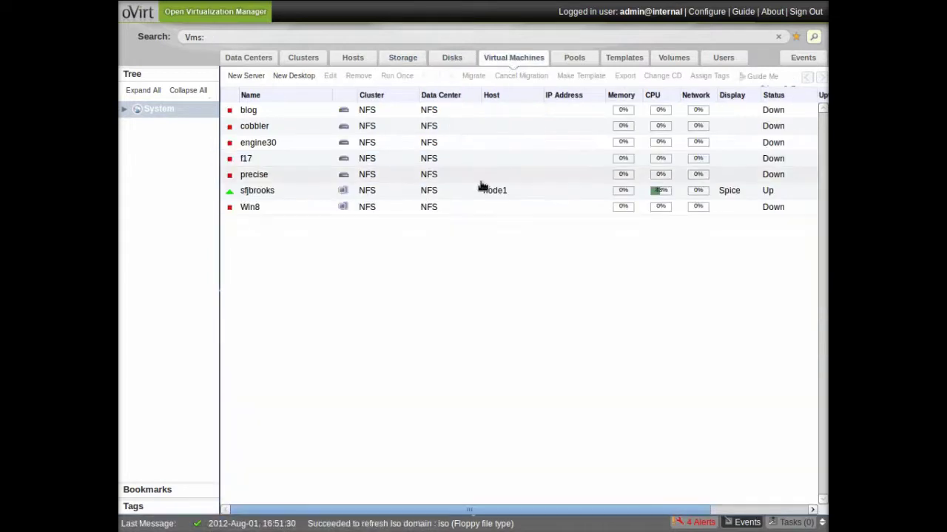
pyautogui.click(272, 111)
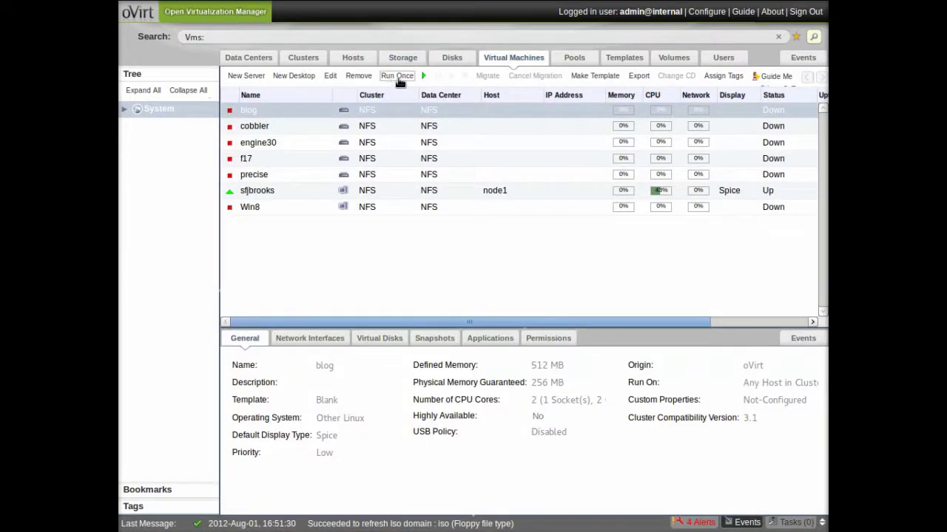
pyautogui.click(397, 77)
pyautogui.click(340, 96)
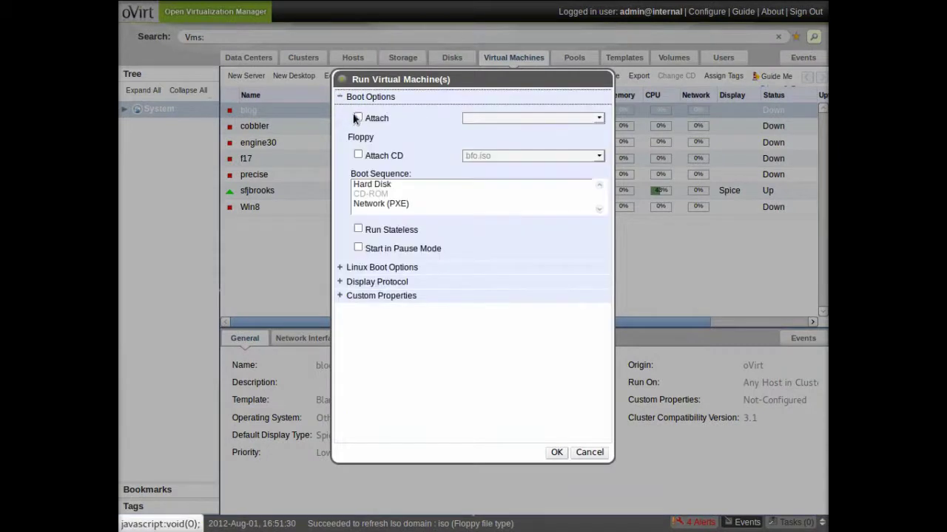
pyautogui.click(357, 154)
pyautogui.click(359, 154)
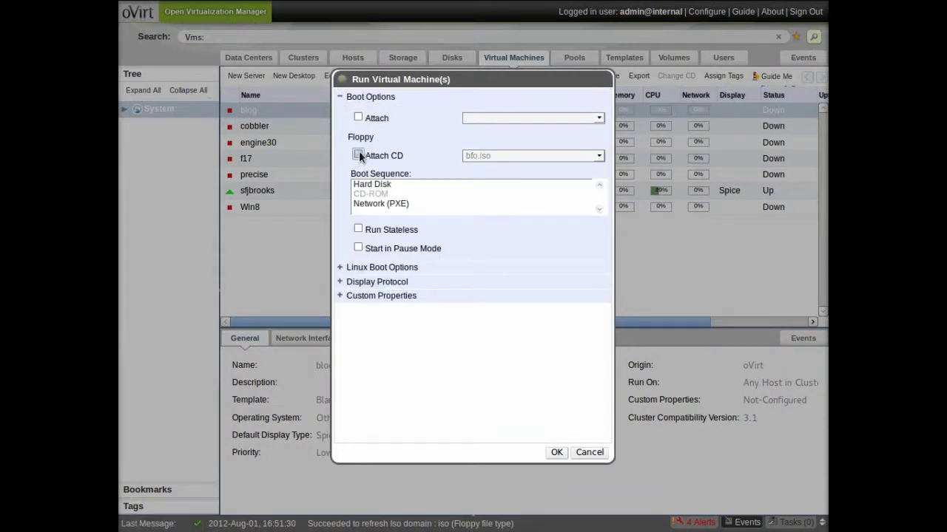
pyautogui.click(358, 117)
pyautogui.click(358, 117)
# Attach turnkey-wordpress-11.3-lucid-x86.iso as CD, boot CD-ROM before Hard Disk, and run blog
pyautogui.click(357, 156)
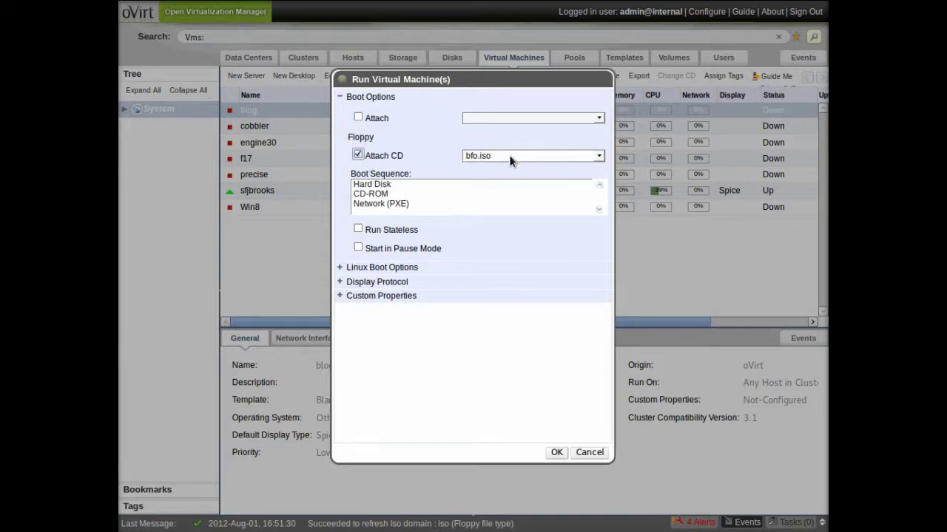
pyautogui.click(512, 156)
pyautogui.click(522, 284)
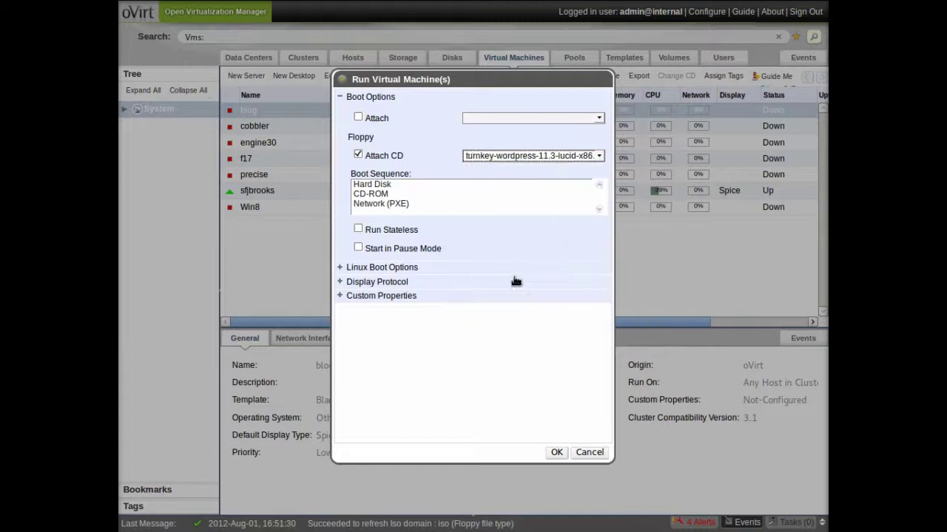
pyautogui.click(415, 194)
pyautogui.click(598, 185)
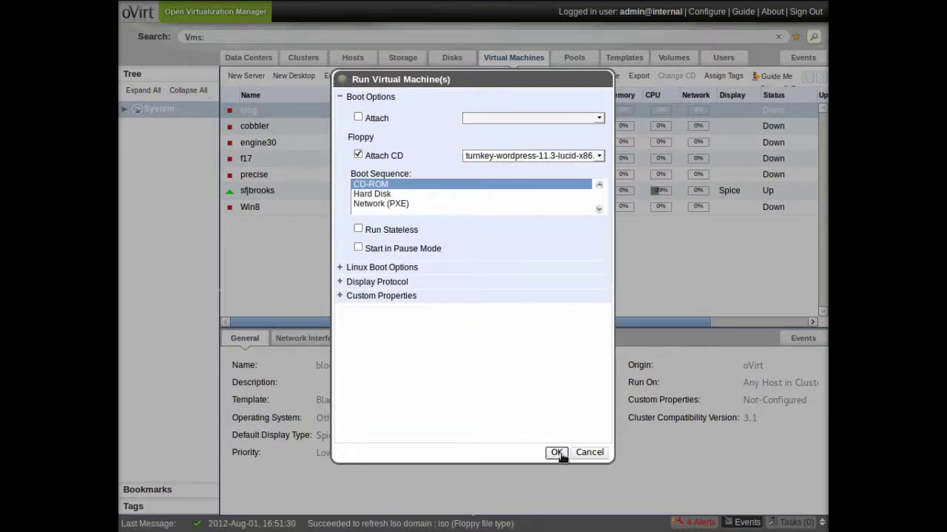
pyautogui.click(556, 453)
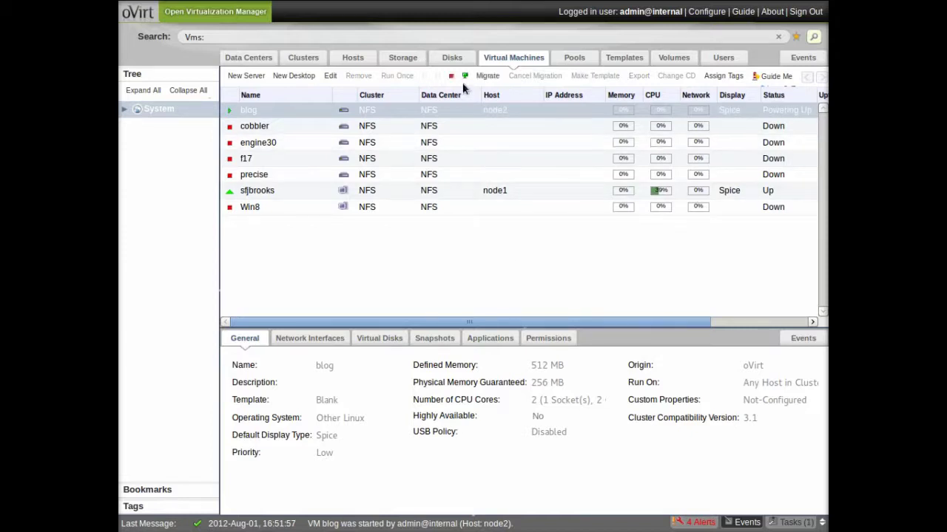
# Open blog's console and accept the installer's partitioning, GRUB and reboot prompts
pyautogui.rightClick(440, 114)
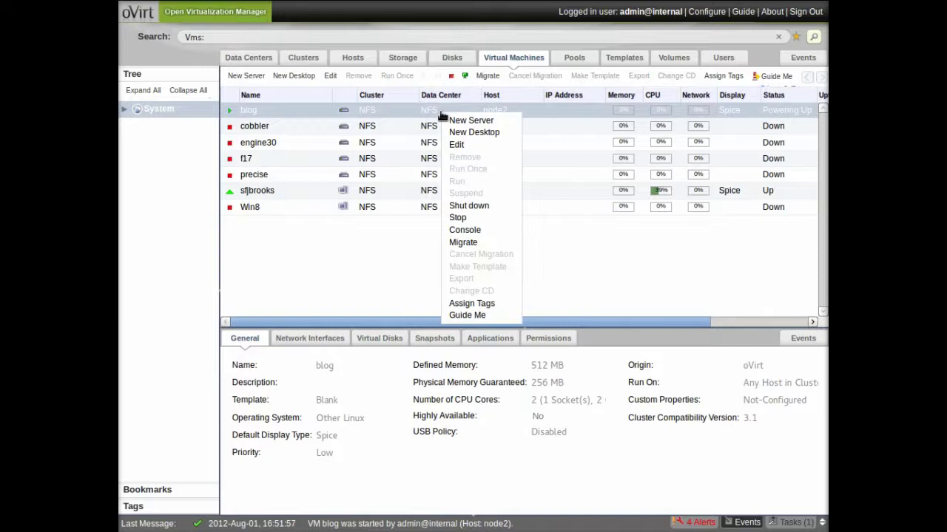
pyautogui.click(489, 232)
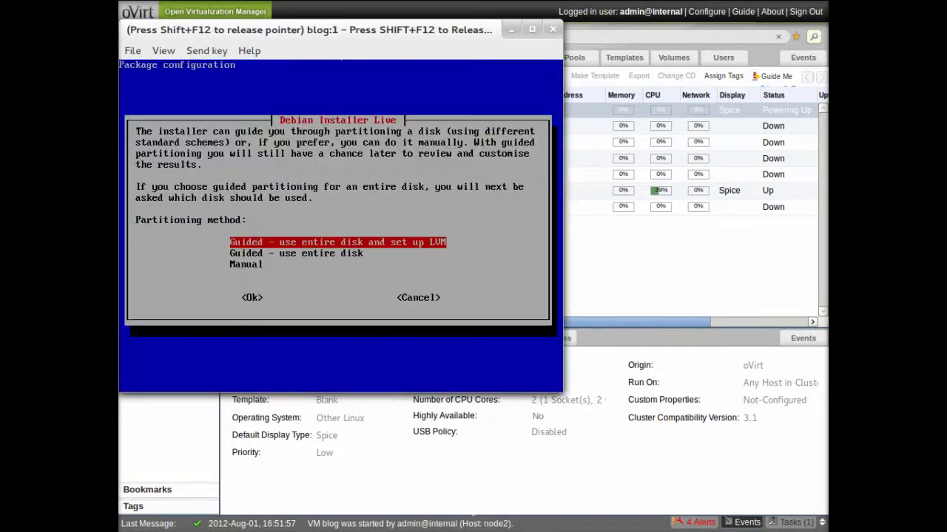
pyautogui.press('Return')
pyautogui.press('Return')
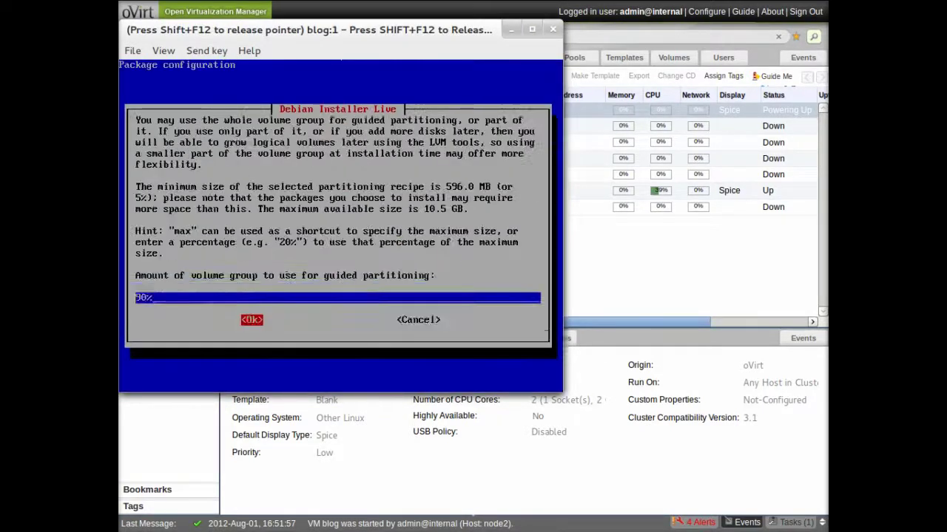
pyautogui.press('Return')
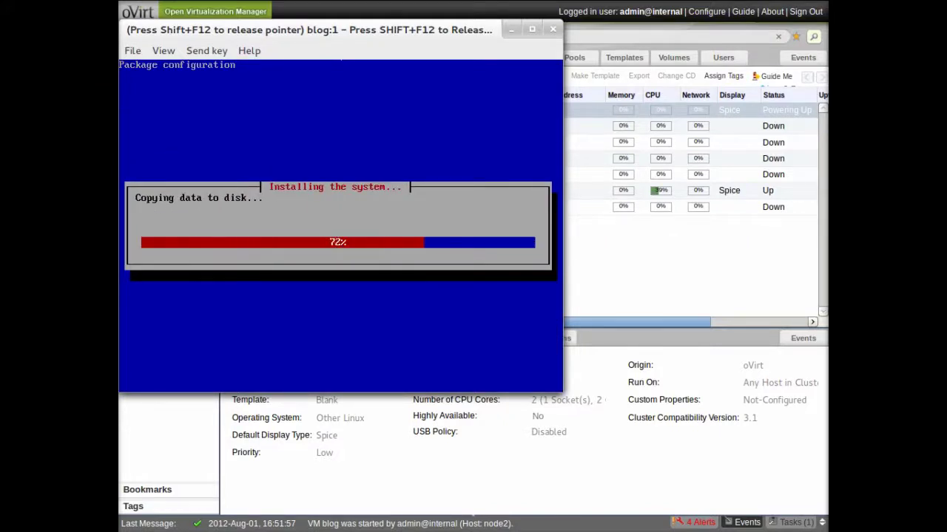
pyautogui.press('Return')
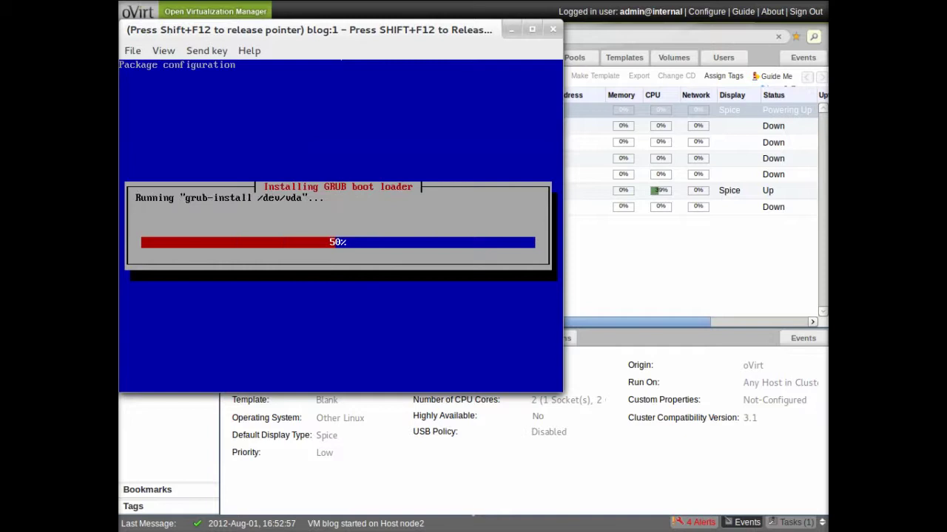
pyautogui.press('Return')
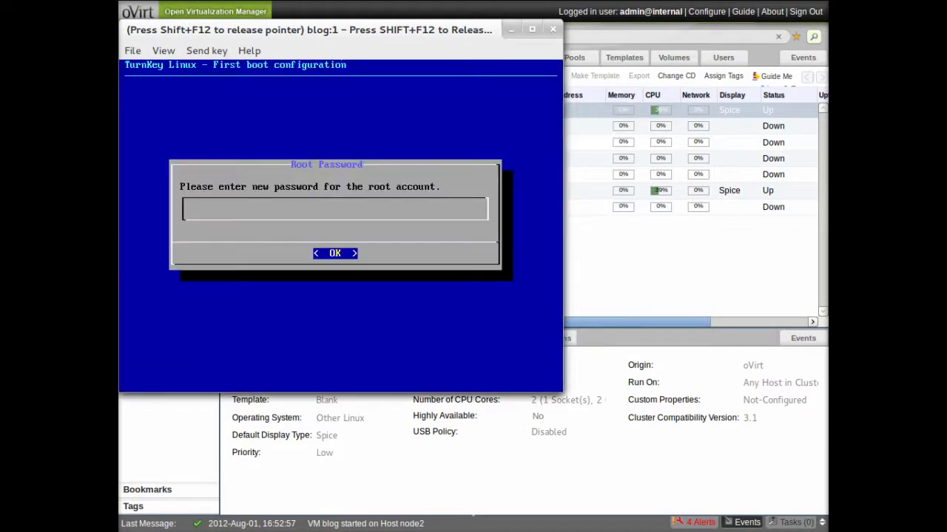
# Set the root, MySQL and WordPress admin passwords, skip Hub services, and release the console cursor
pyautogui.write('*')
pyautogui.press('Return')
pyautogui.write('*')
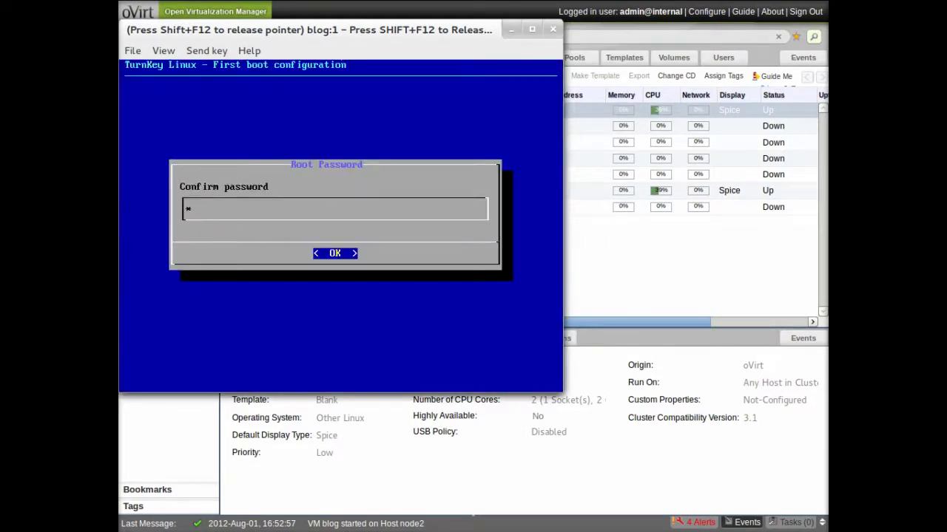
pyautogui.press('Return')
pyautogui.write('****')
pyautogui.press('Return')
pyautogui.write('********')
pyautogui.press('Return')
pyautogui.press('Return')
pyautogui.write('********')
pyautogui.press('Return')
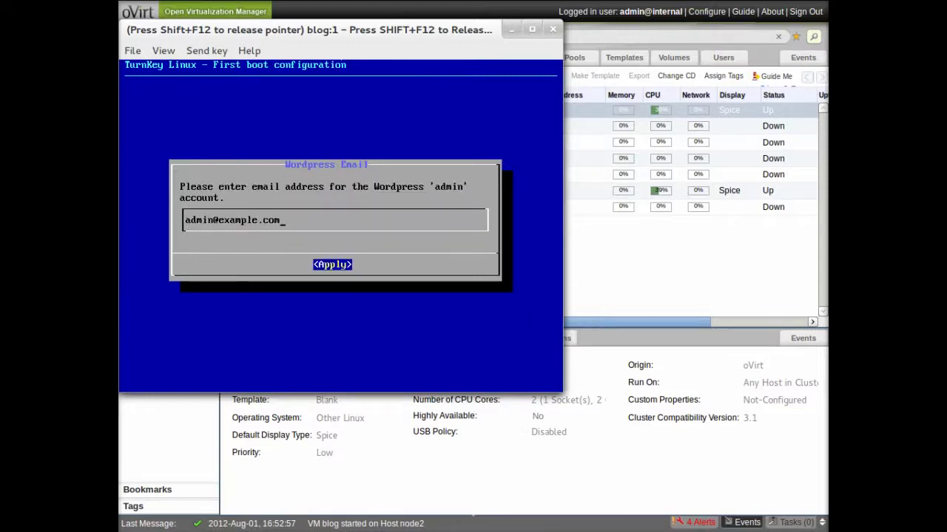
pyautogui.press('Return')
pyautogui.press('Tab')
pyautogui.press('Return')
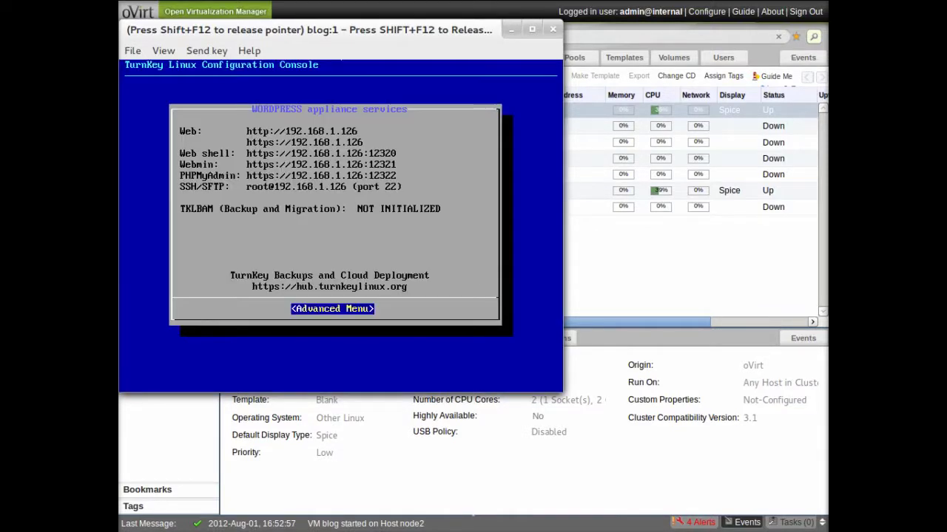
pyautogui.hotkey('shift', 'F12')
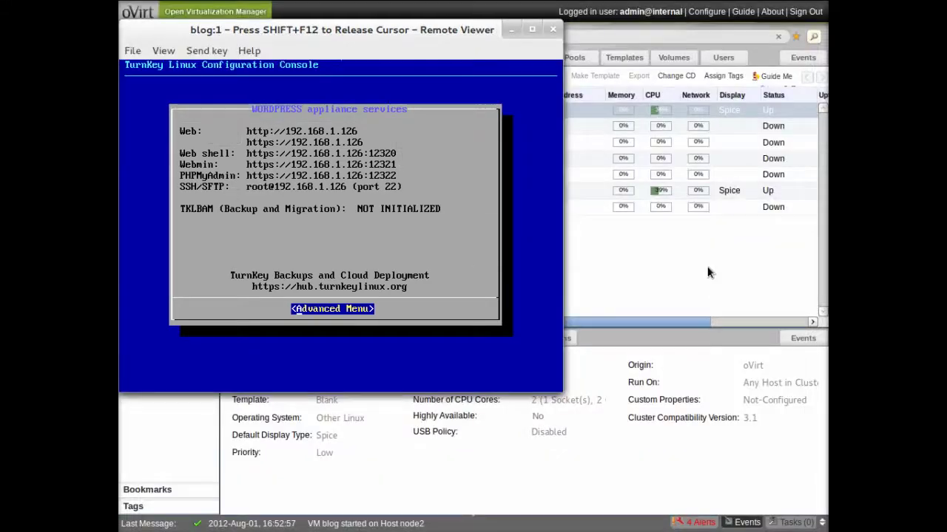
# Log in to the WordPress admin at 192.168.1.126/wp-admin as admin
pyautogui.hotkey('ctrl', 't')
pyautogui.write('192.168.1.1')
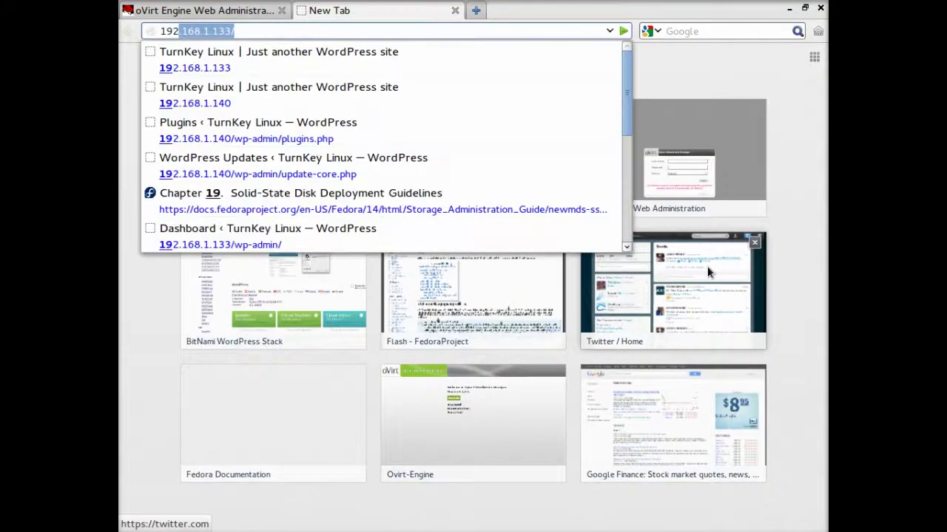
pyautogui.write('26')
pyautogui.press('Return')
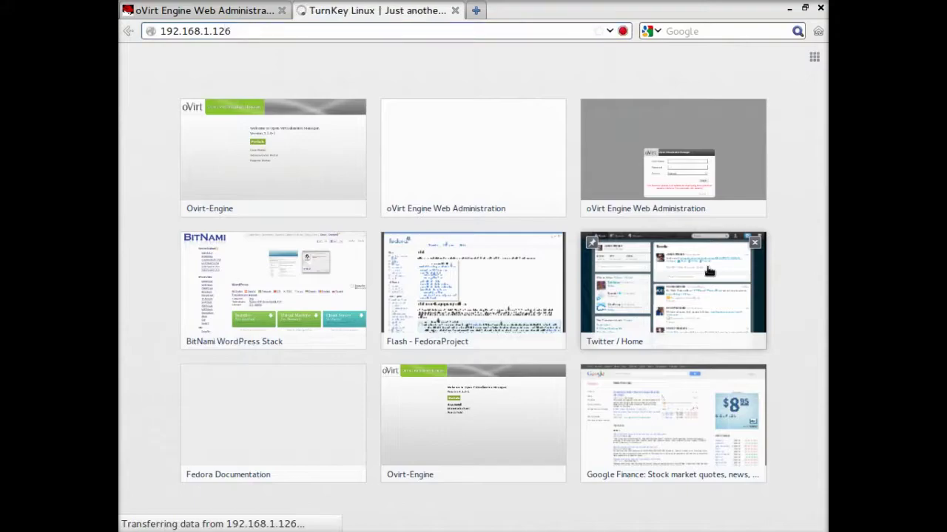
pyautogui.click(260, 33)
pyautogui.write('/wp-admin')
pyautogui.press('Return')
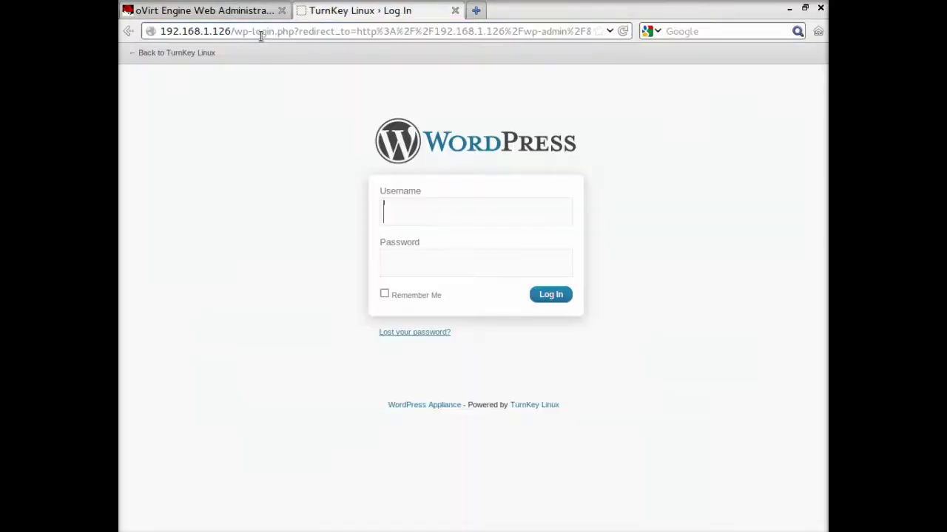
pyautogui.write('admin')
pyautogui.press('Tab')
pyautogui.write('********')
pyautogui.press('Return')
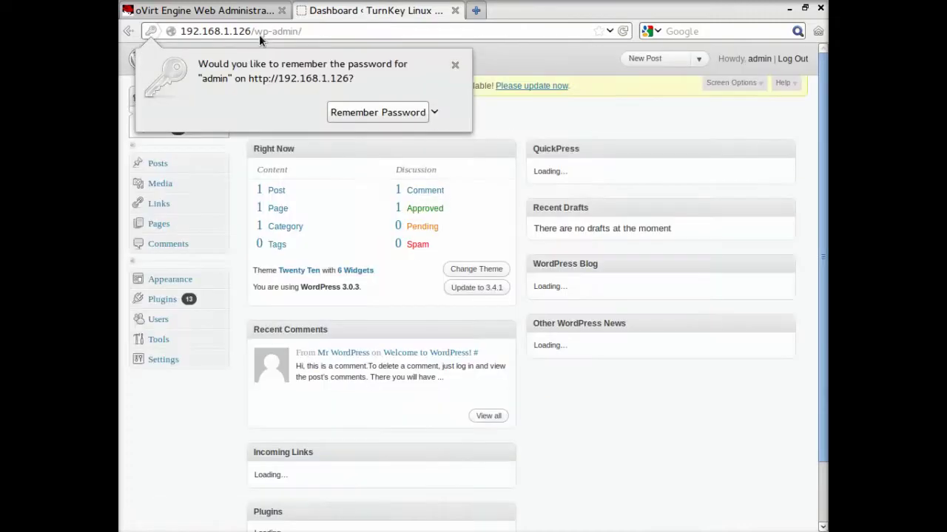
pyautogui.click(455, 65)
# Automatically update WordPress from 3.0.3 to 3.4.1
pyautogui.press('F11')
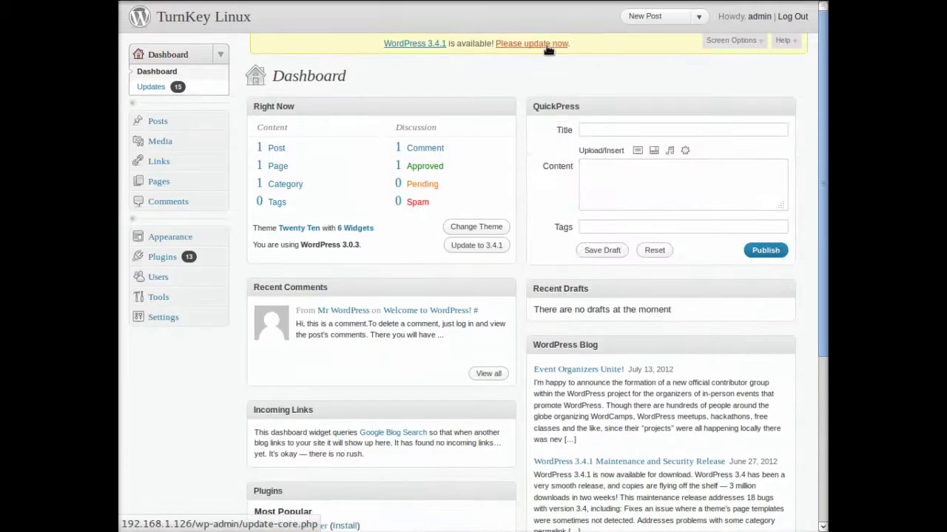
pyautogui.click(548, 47)
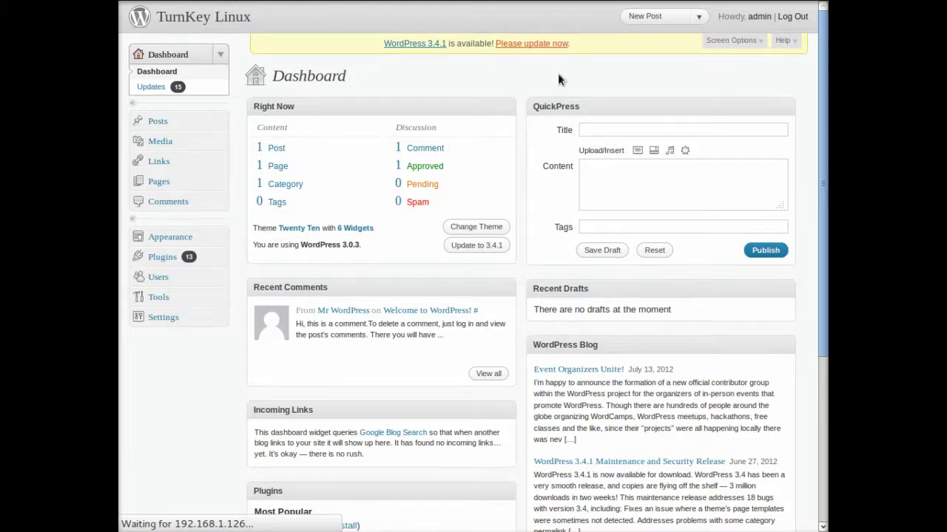
pyautogui.click(275, 156)
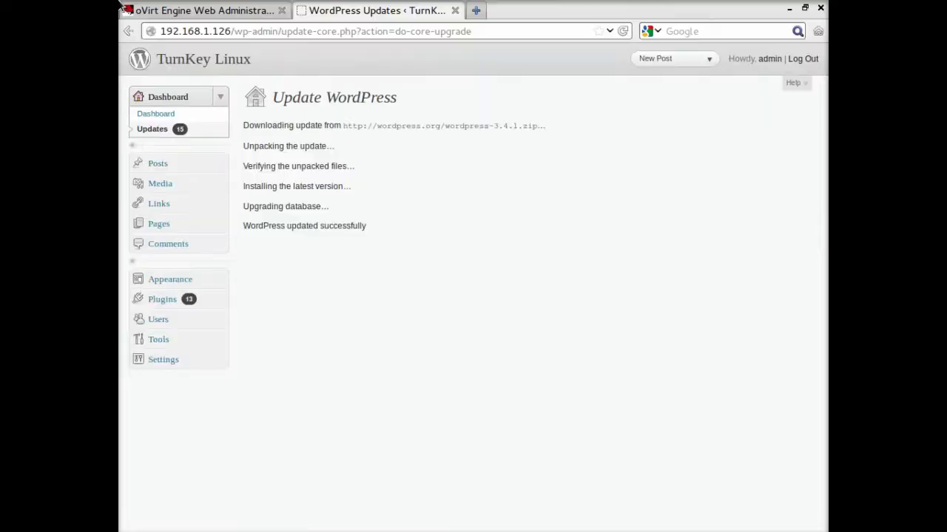
pyautogui.click(169, 11)
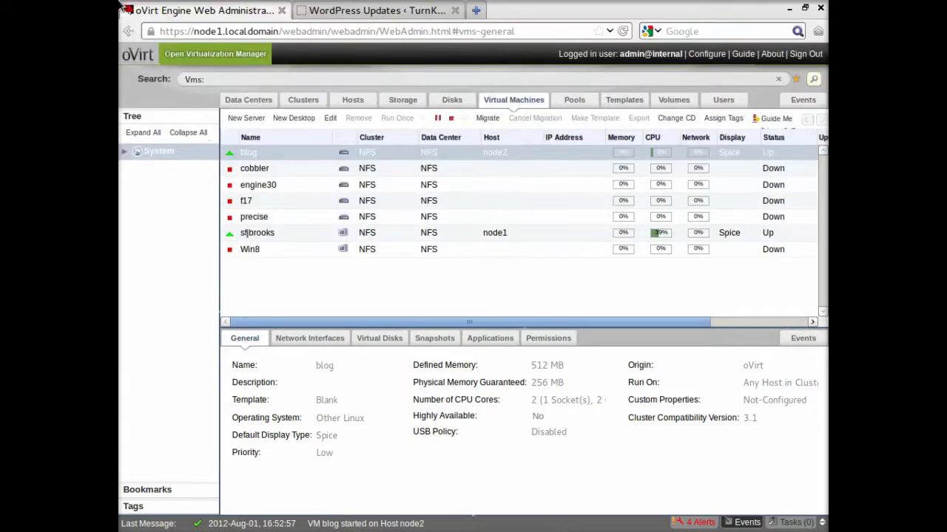
# Select all outdated plugins on the WordPress Updates page and run Update Plugins
pyautogui.click(405, 12)
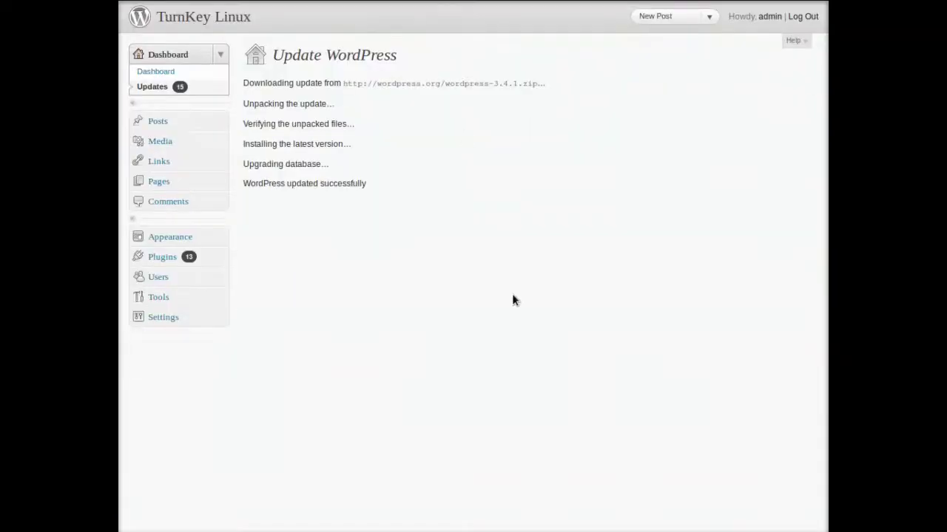
pyautogui.click(156, 261)
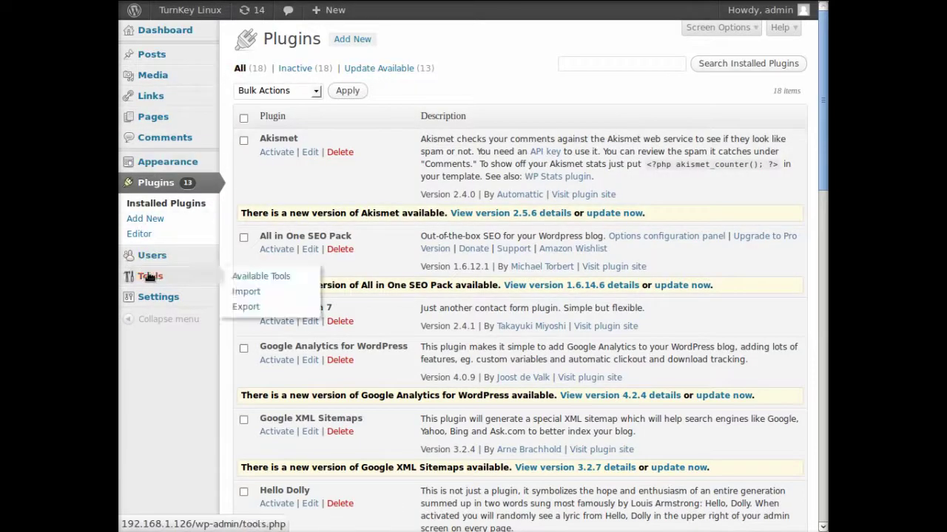
pyautogui.click(164, 29)
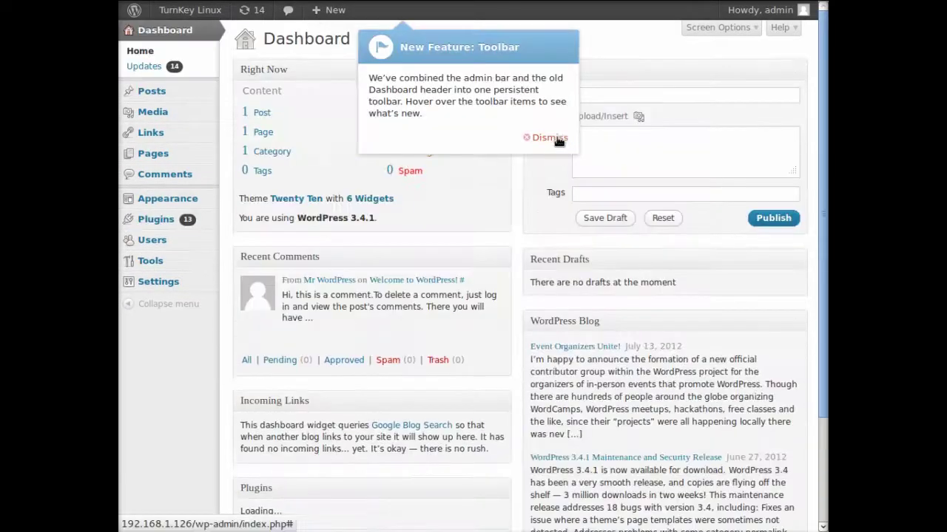
pyautogui.click(550, 138)
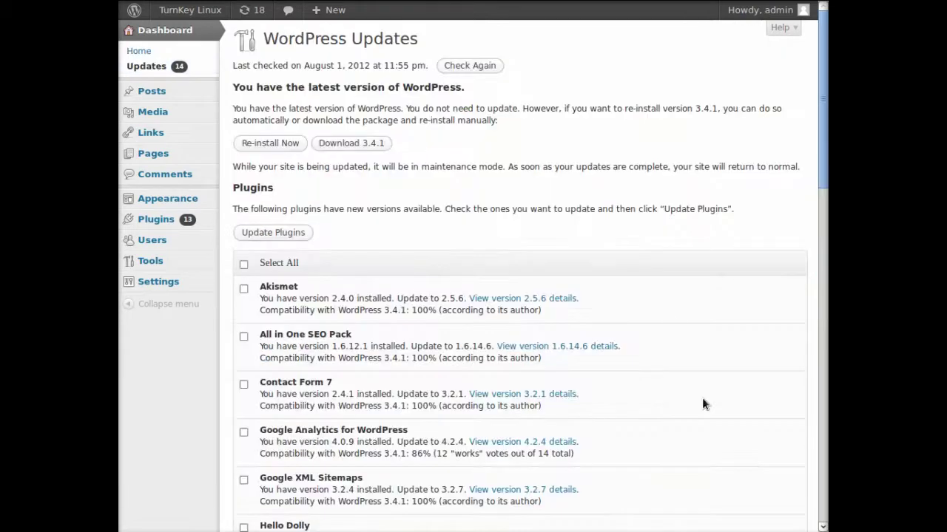
pyautogui.click(244, 264)
pyautogui.click(272, 234)
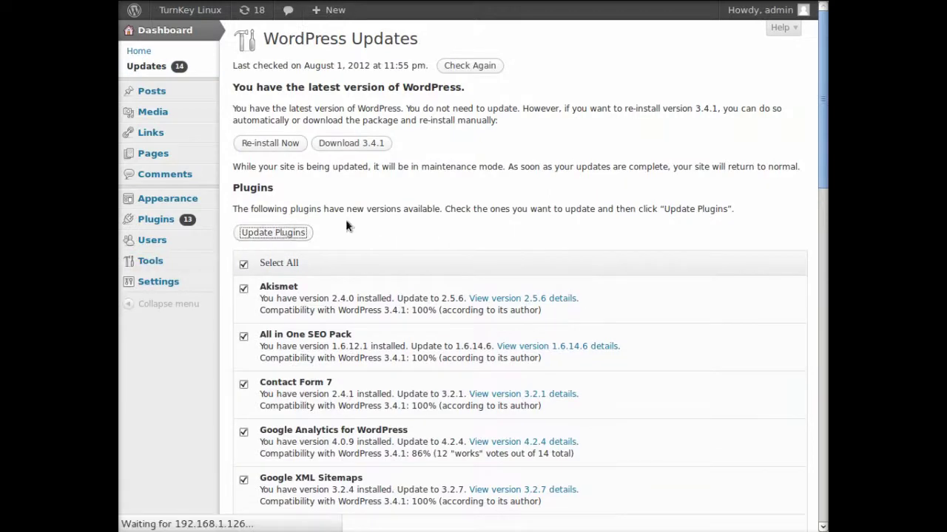
# Migrate the blog VM with 'Select Host Automatically' kept on
pyautogui.moveTo(120, 6)
pyautogui.click(205, 11)
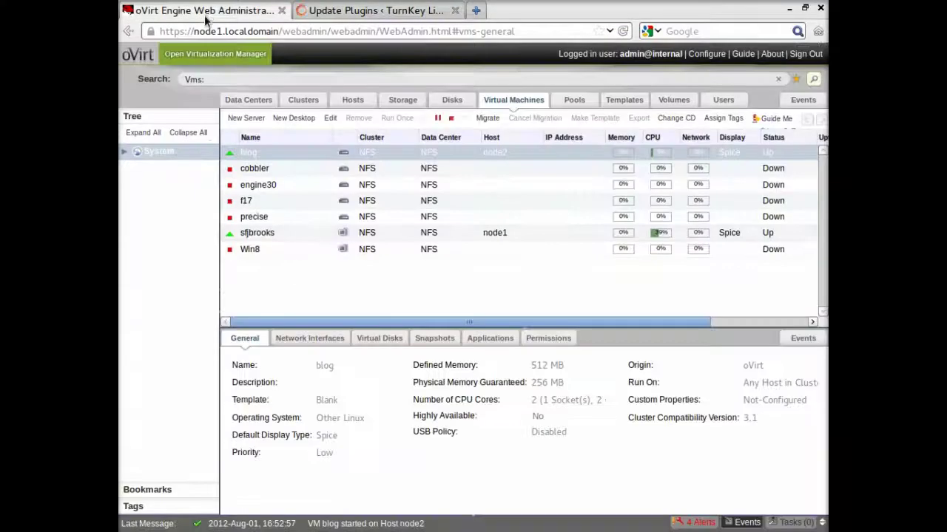
pyautogui.click(487, 76)
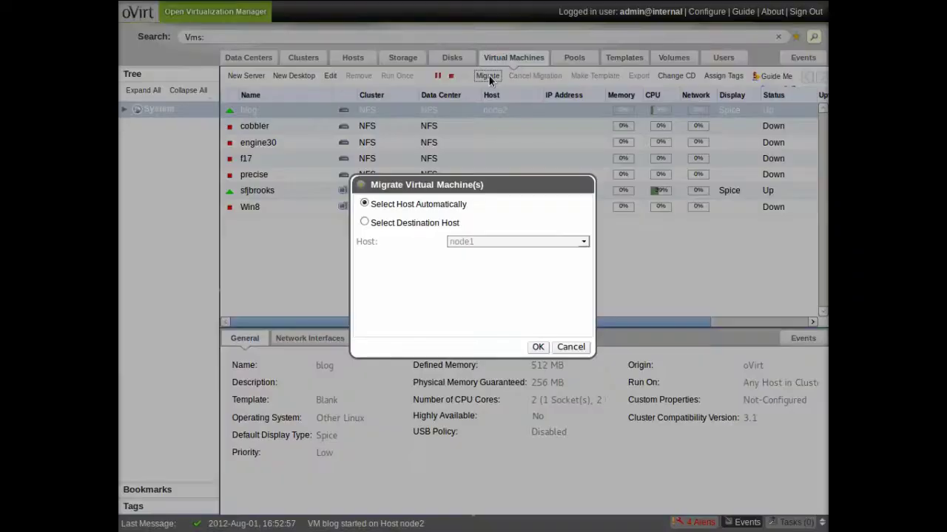
pyautogui.click(538, 347)
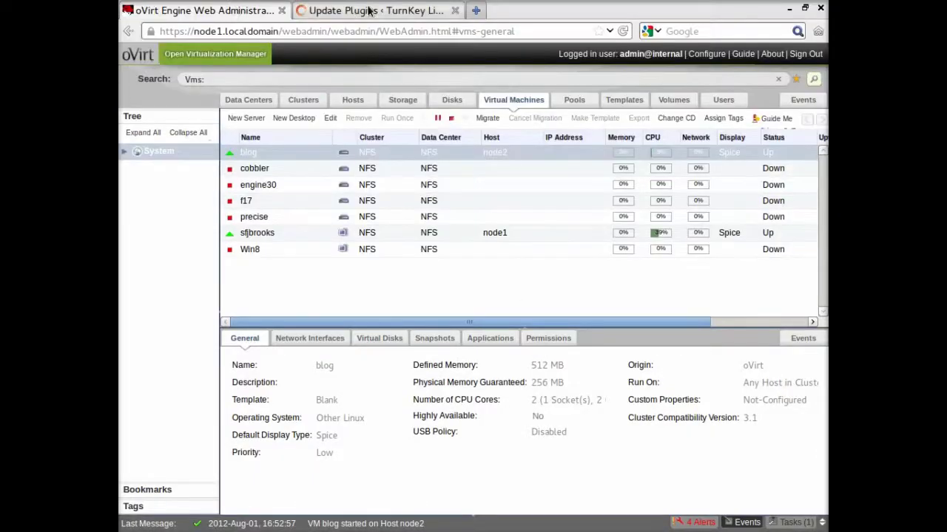
# Check the plugin update log, then watch the VM list until blog has moved to node1
pyautogui.click(362, 10)
pyautogui.scroll(-3, 695, 331)
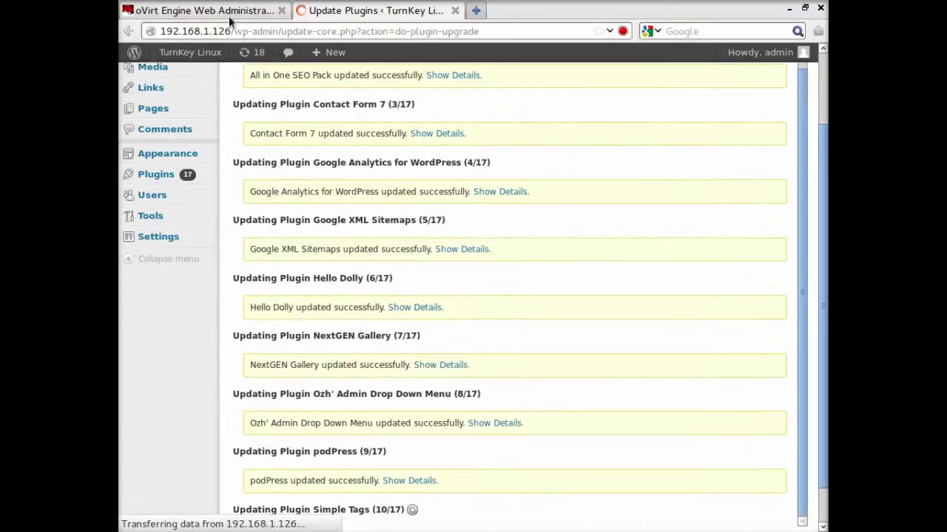
pyautogui.click(229, 11)
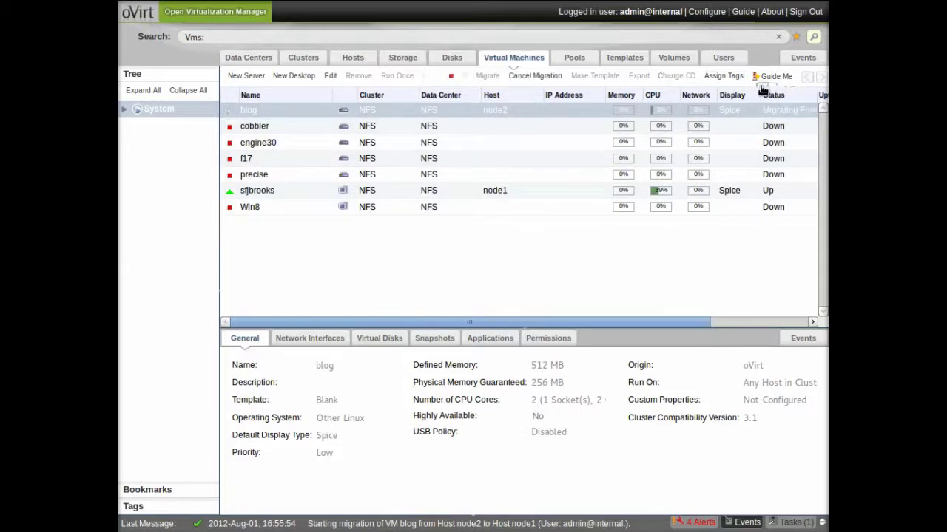
pyautogui.click(469, 190)
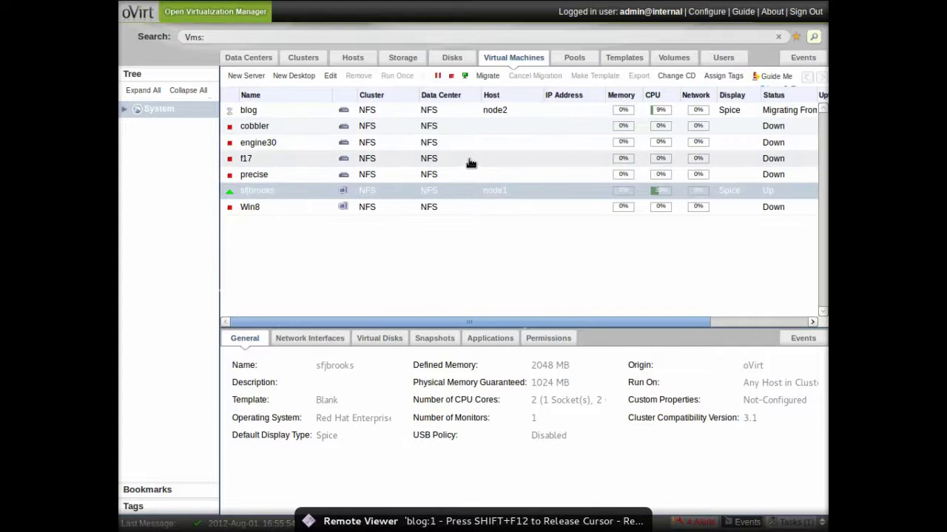
pyautogui.click(480, 109)
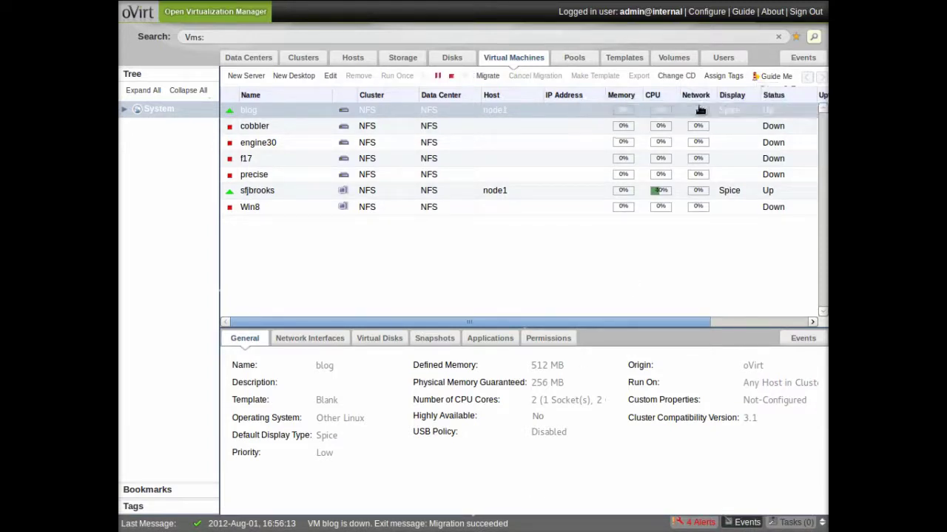
# Scroll the Update Plugins log to the 'All updates have been completed' message for all 17 plugins
pyautogui.moveTo(124, 6)
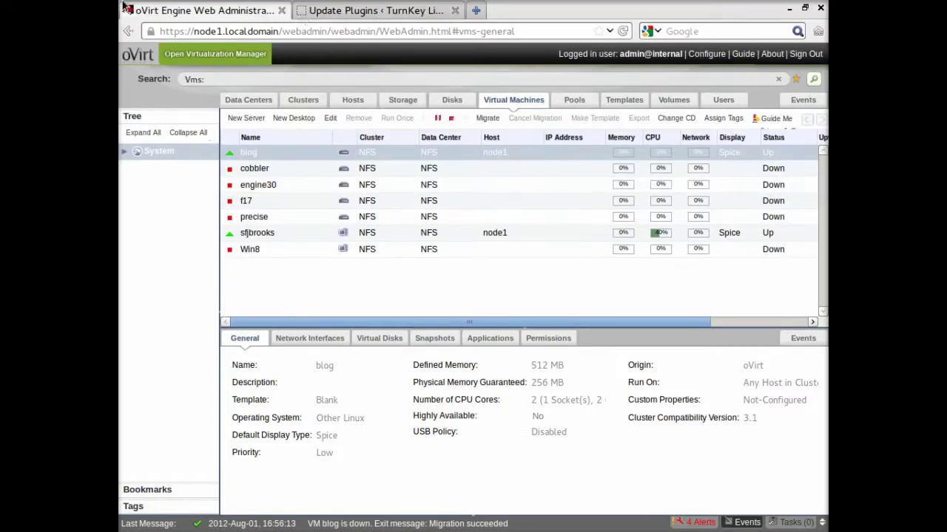
pyautogui.click(321, 10)
pyautogui.scroll(-5, 645, 333)
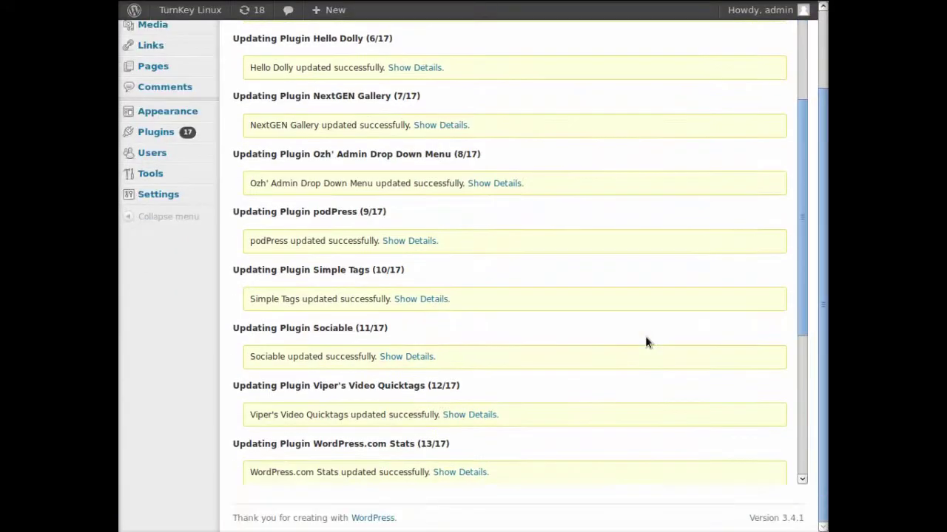
pyautogui.scroll(-6, 644, 336)
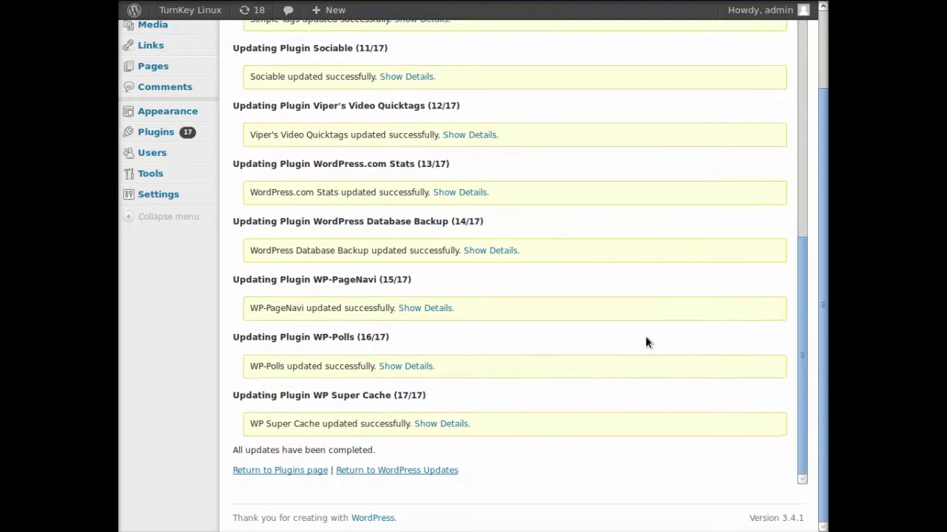
pyautogui.scroll(8, 645, 343)
# Show the oVirt Engine Web Administration VM list with blog Up on node1
pyautogui.moveTo(122, 14)
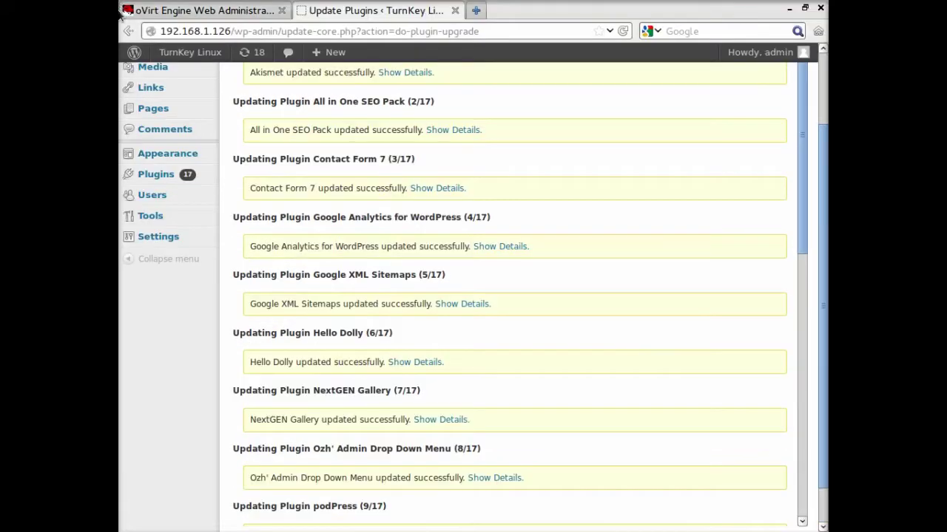
pyautogui.click(207, 12)
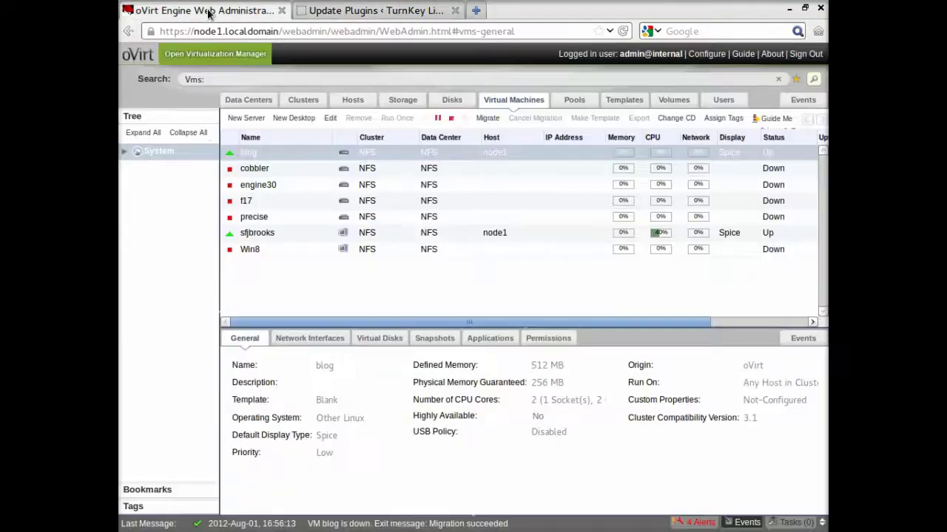